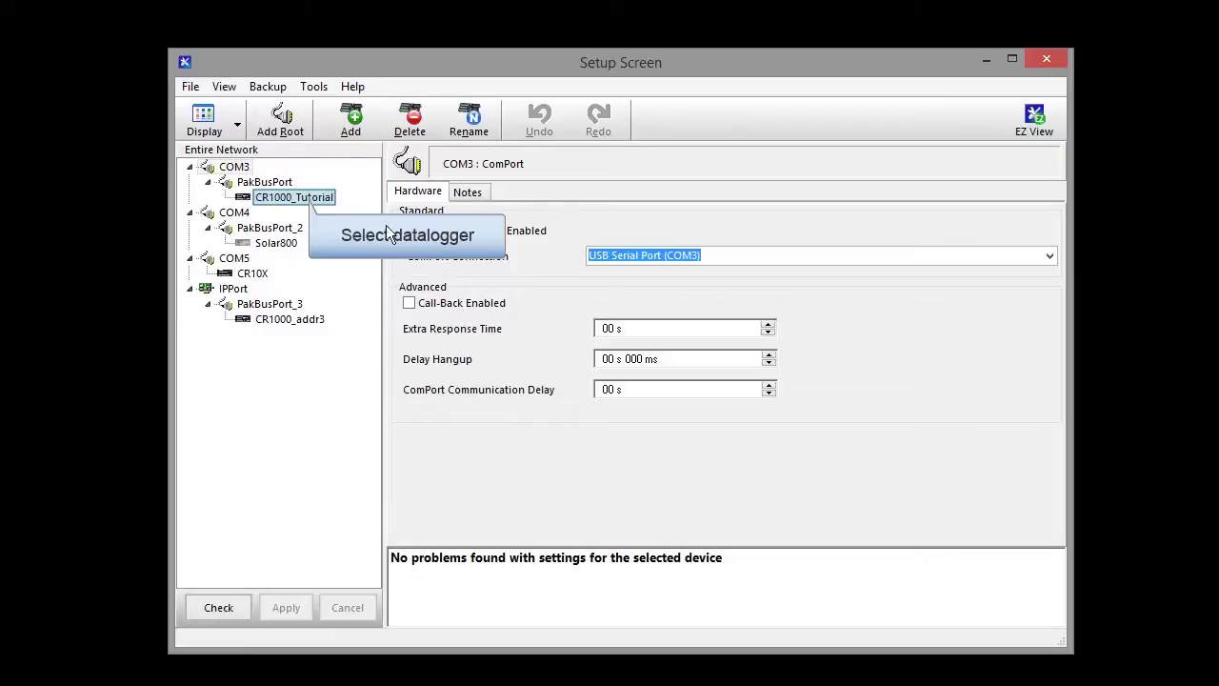
Turn on scheduled collection for CR1000_Tutorial with a collection interval of 01 seconds
click(308, 196)
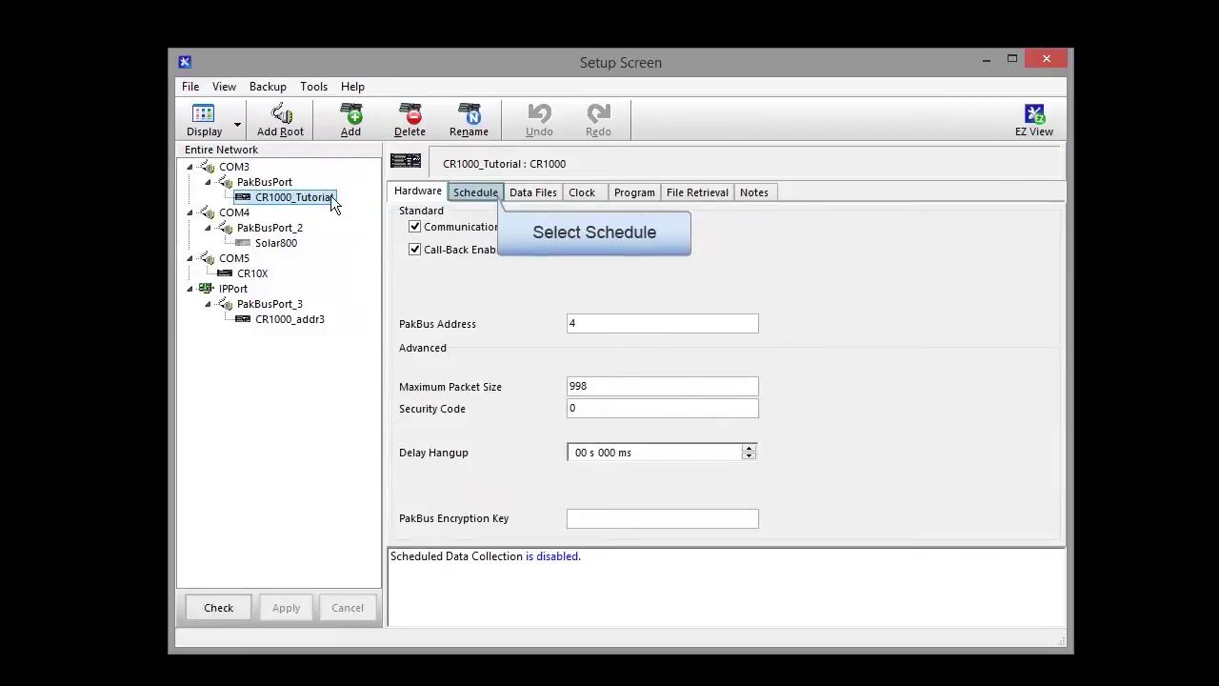
click(497, 194)
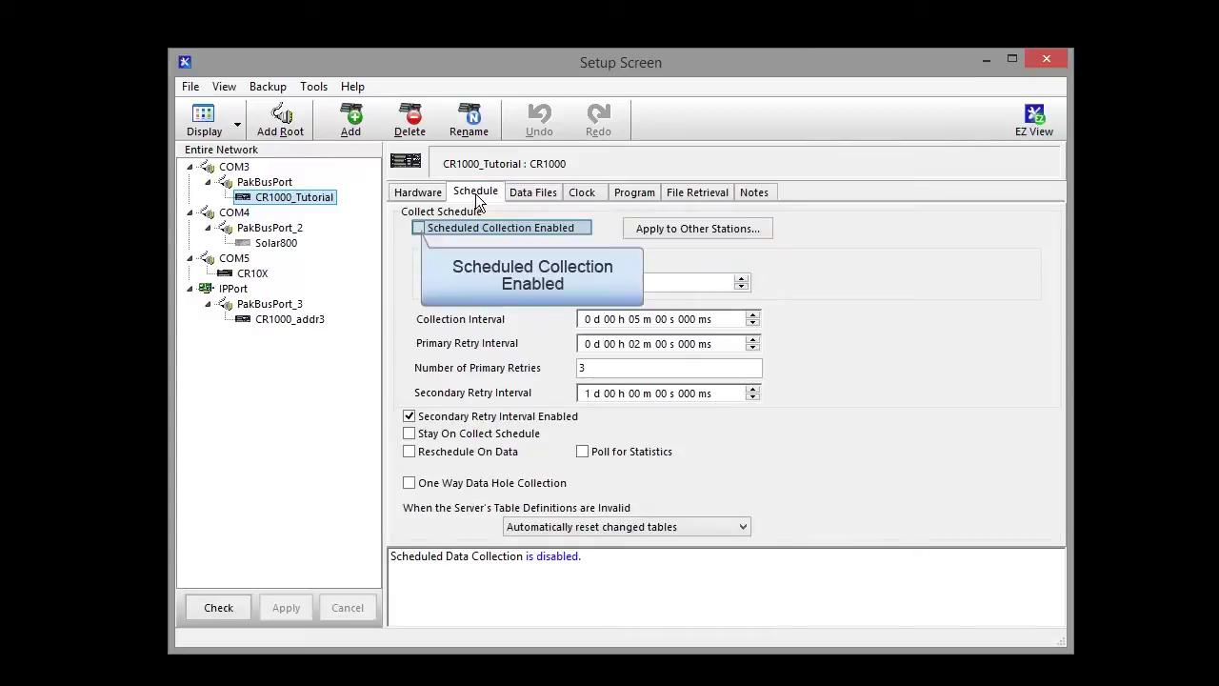
click(419, 229)
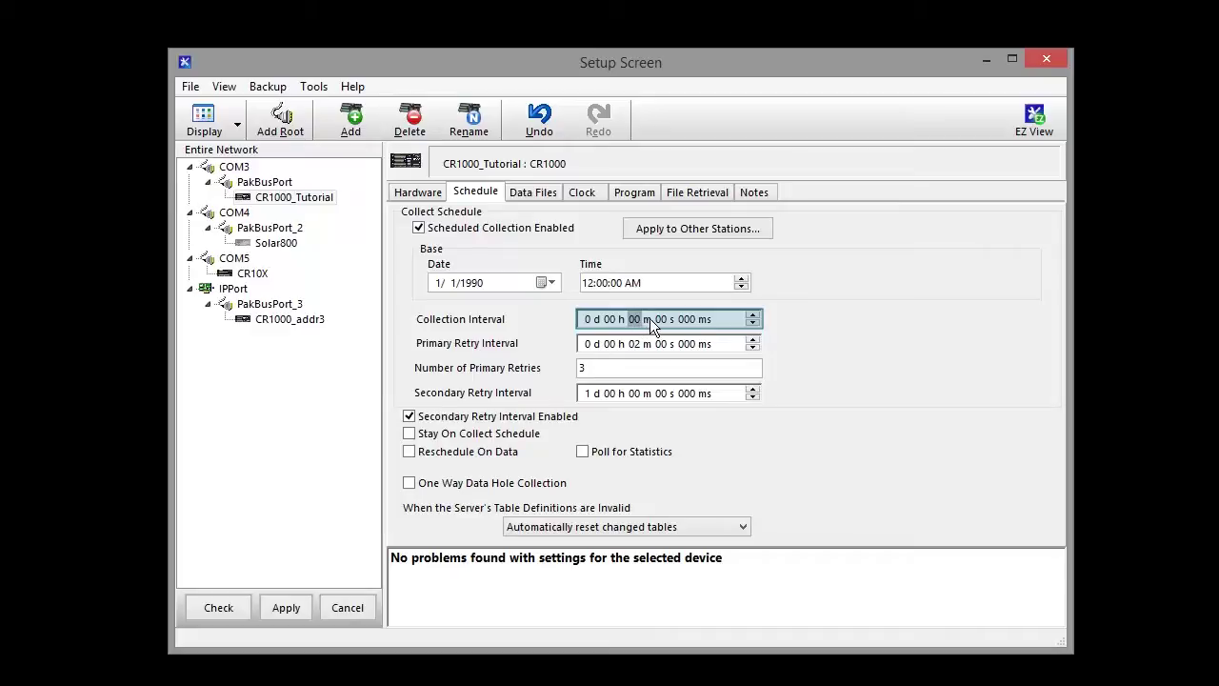
click(665, 318)
text(1)
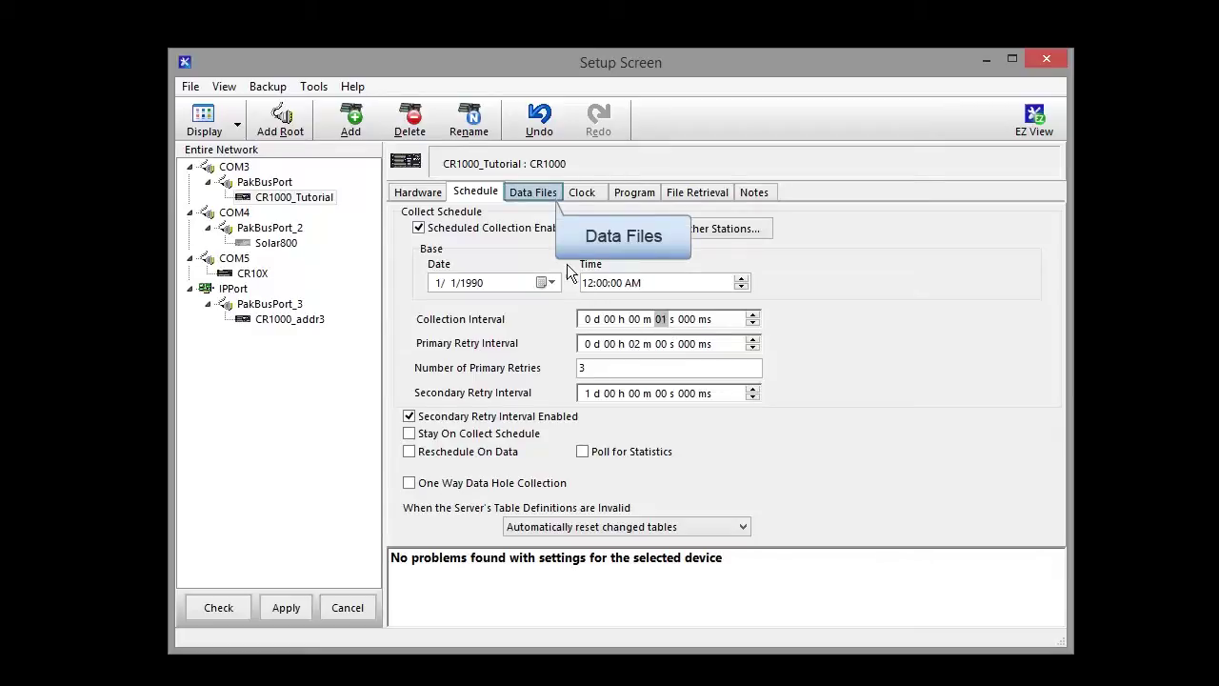
Mark the Public table Included For Scheduled Collection, apply the changes and close Setup
click(557, 197)
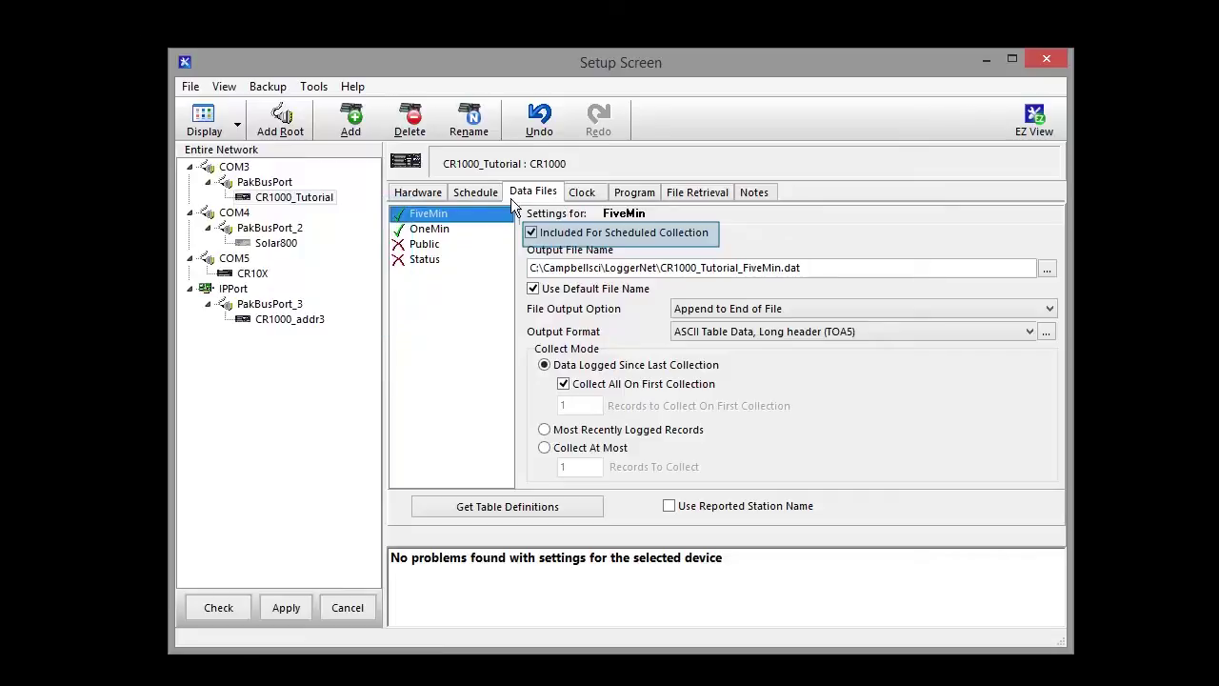
key(Down)
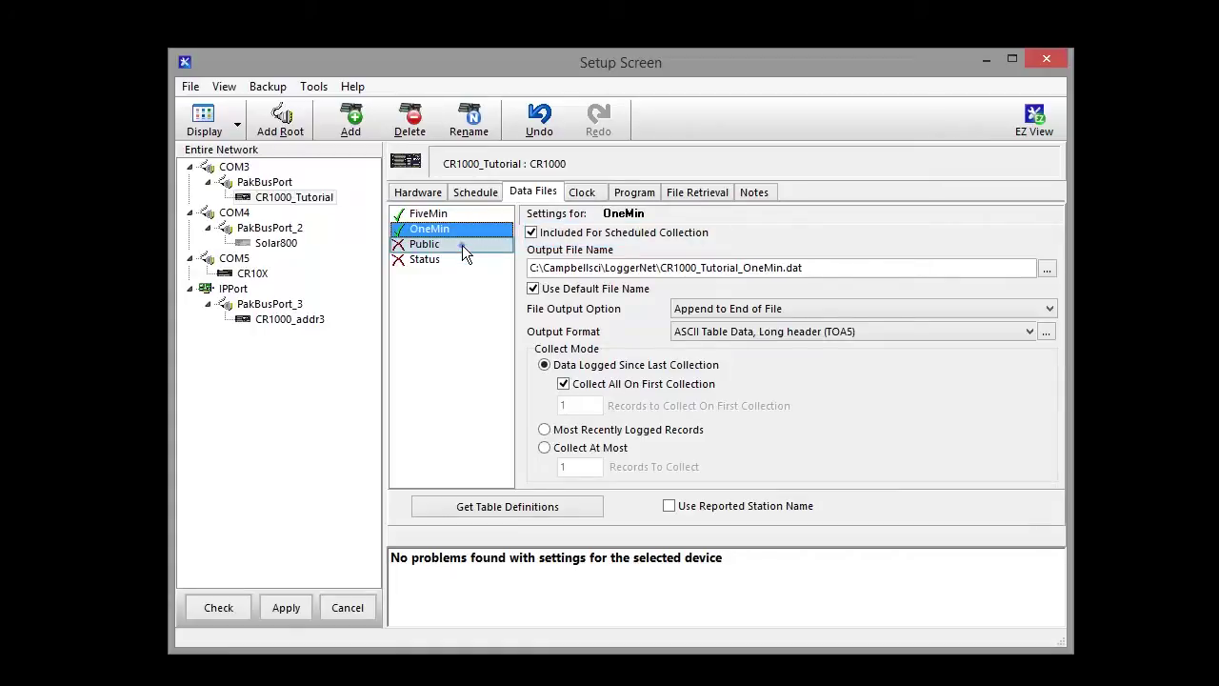
click(462, 245)
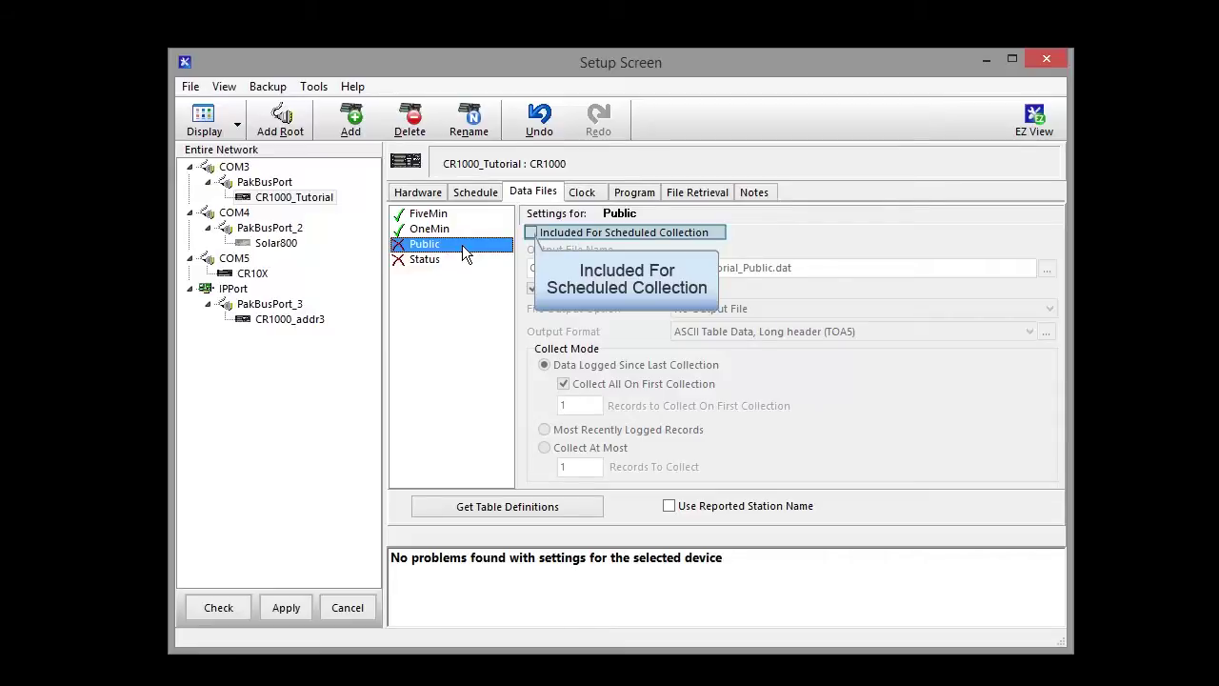
click(534, 233)
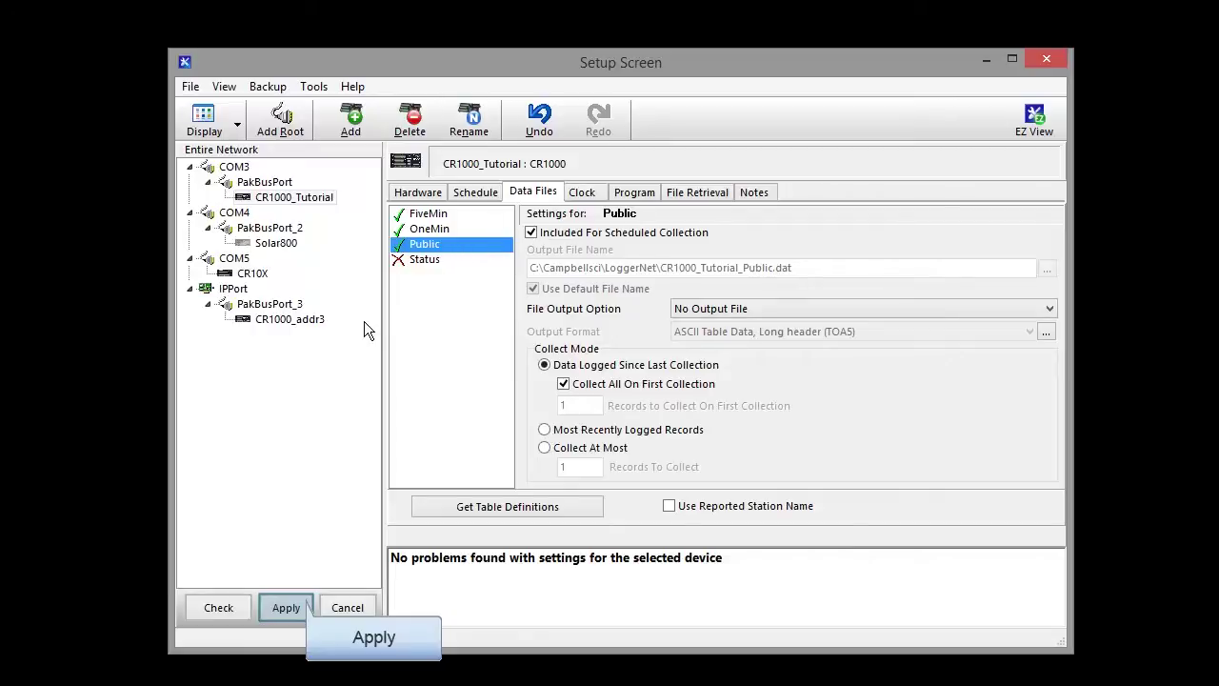
click(306, 600)
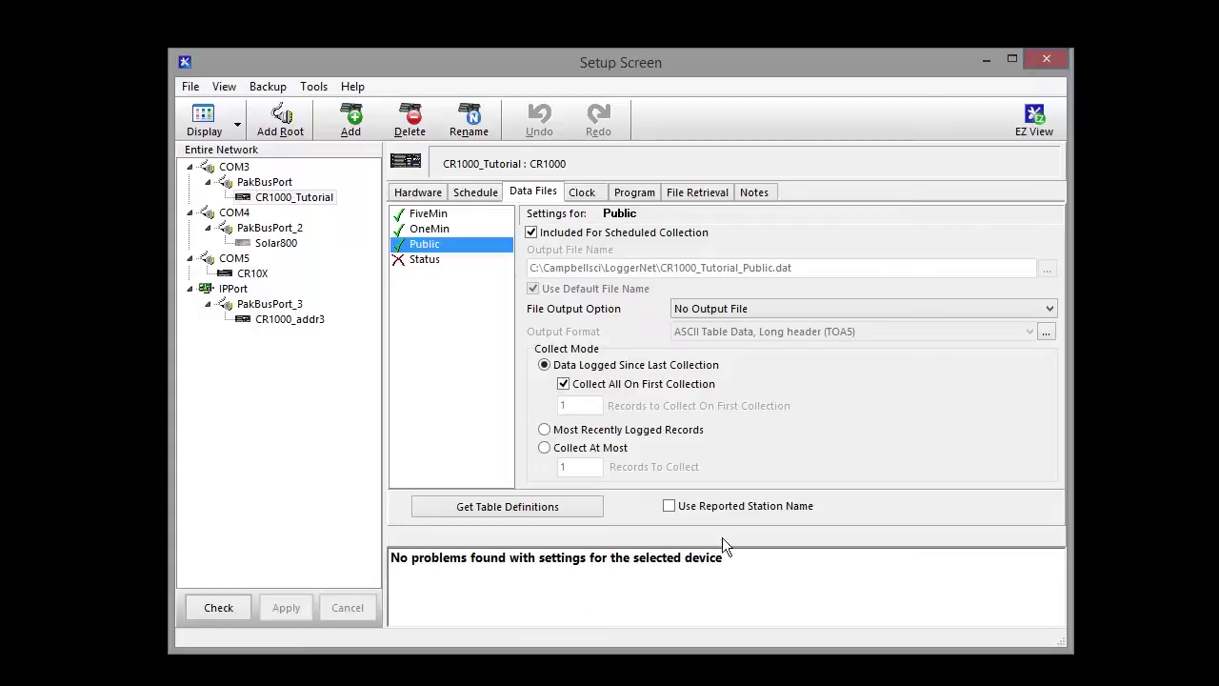
click(1057, 60)
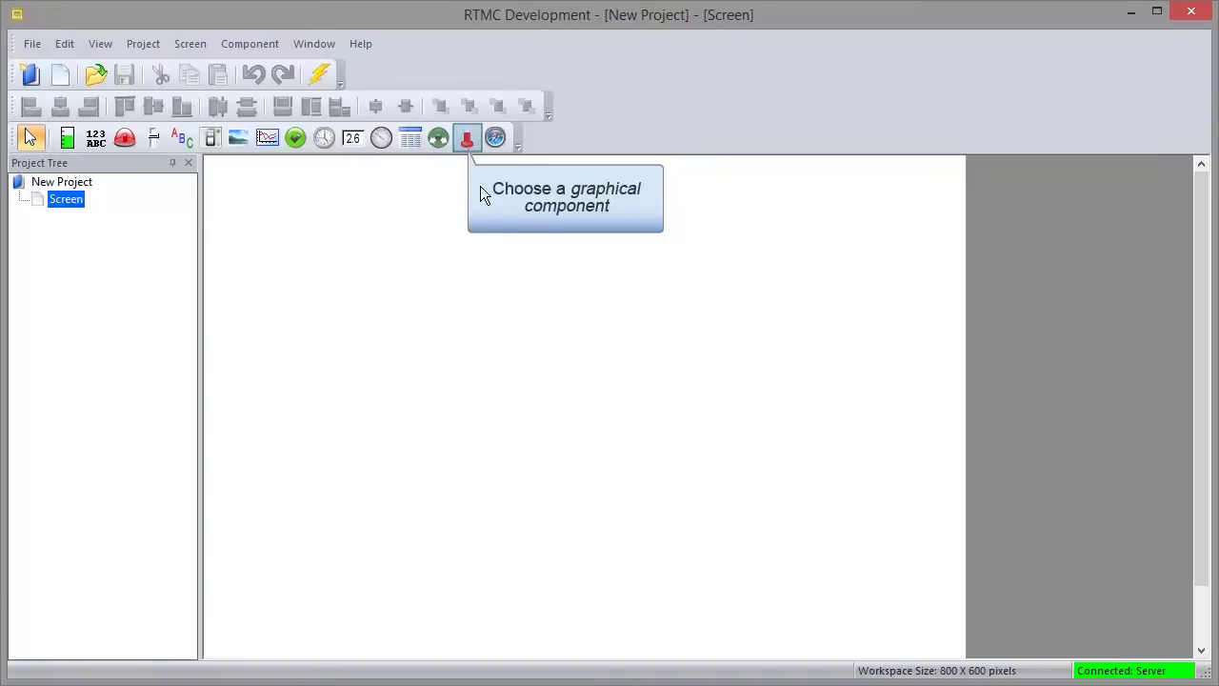
Place a thermometer and bind it to CR1000_Tutorial > Public > AirTemp_C
click(467, 142)
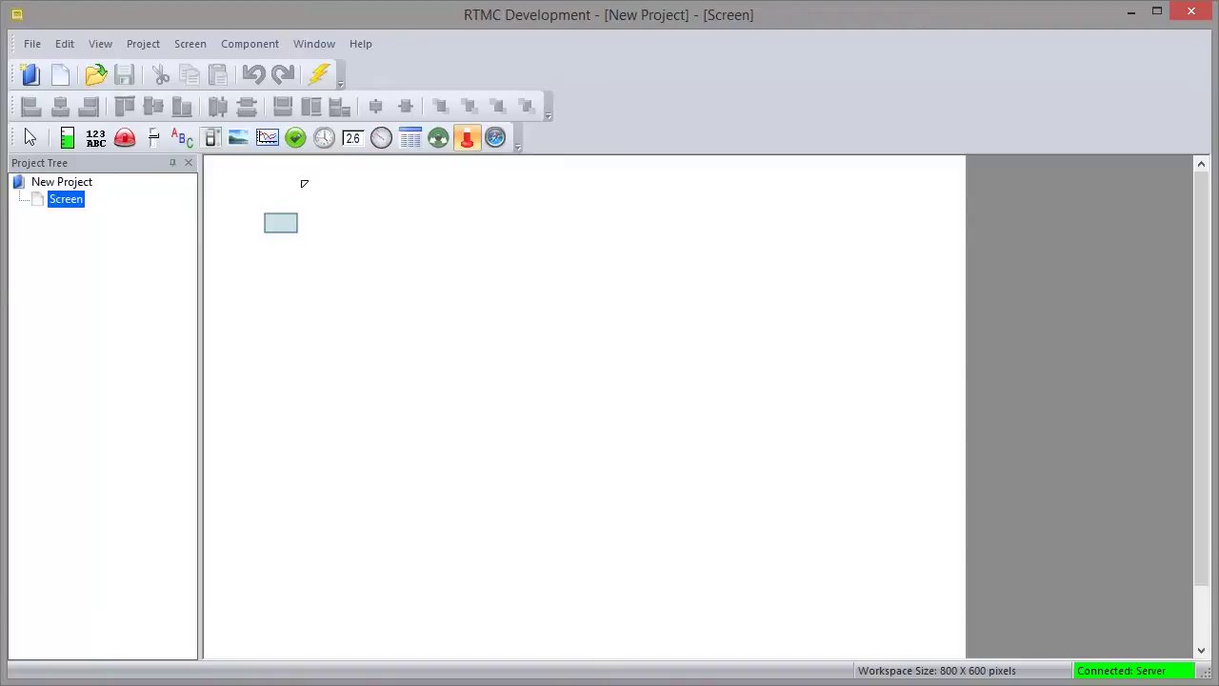
click(281, 222)
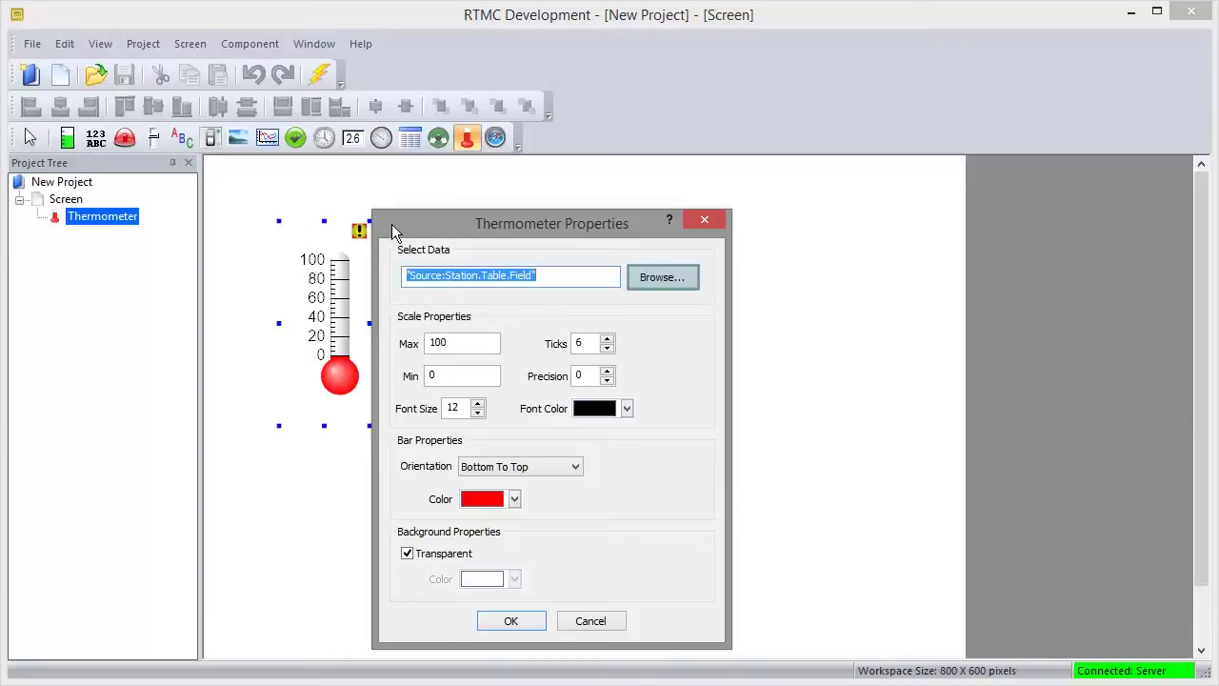
click(643, 274)
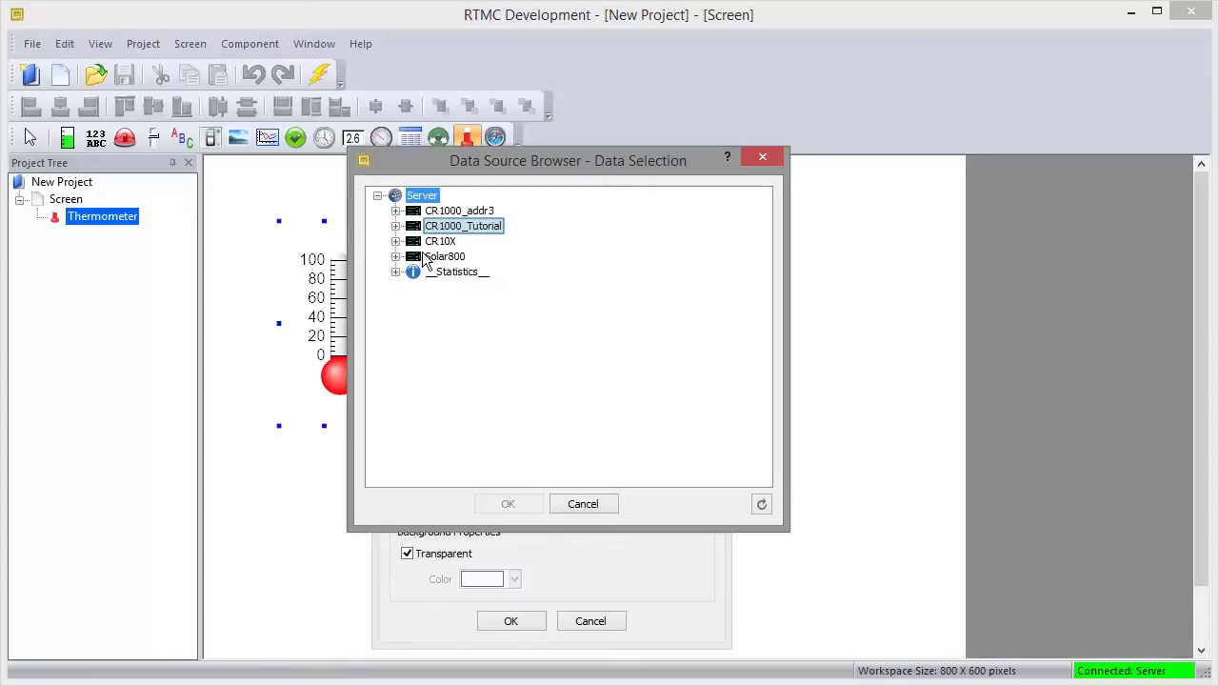
click(396, 227)
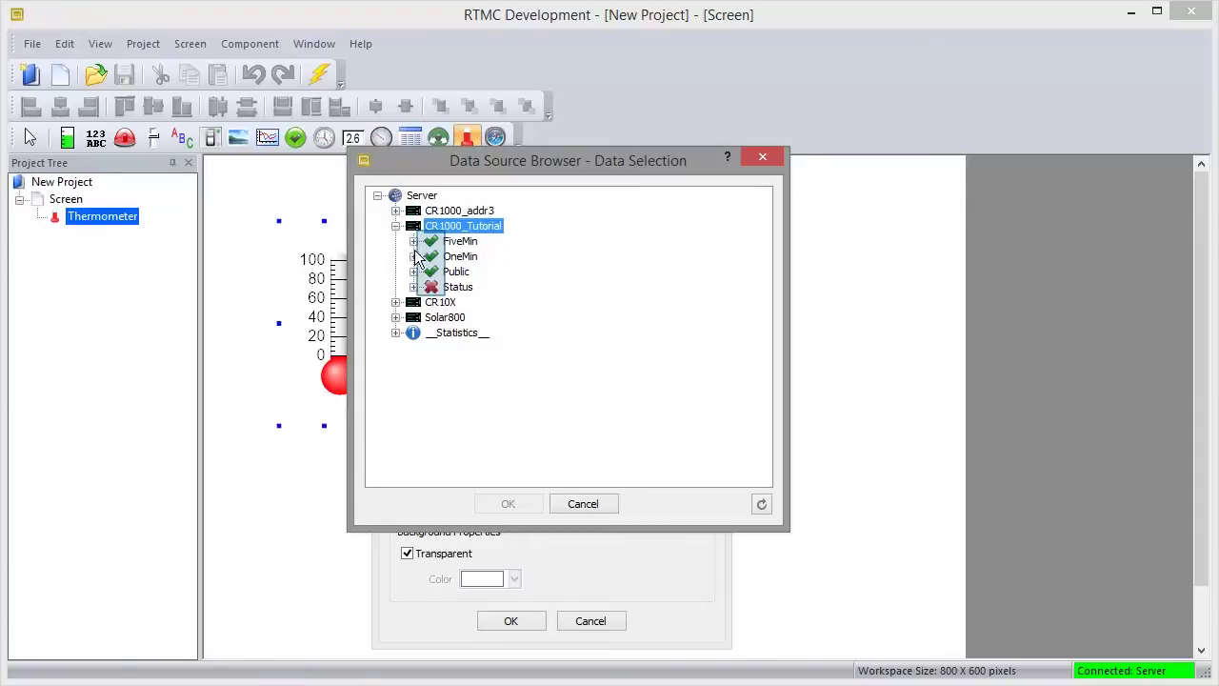
click(414, 271)
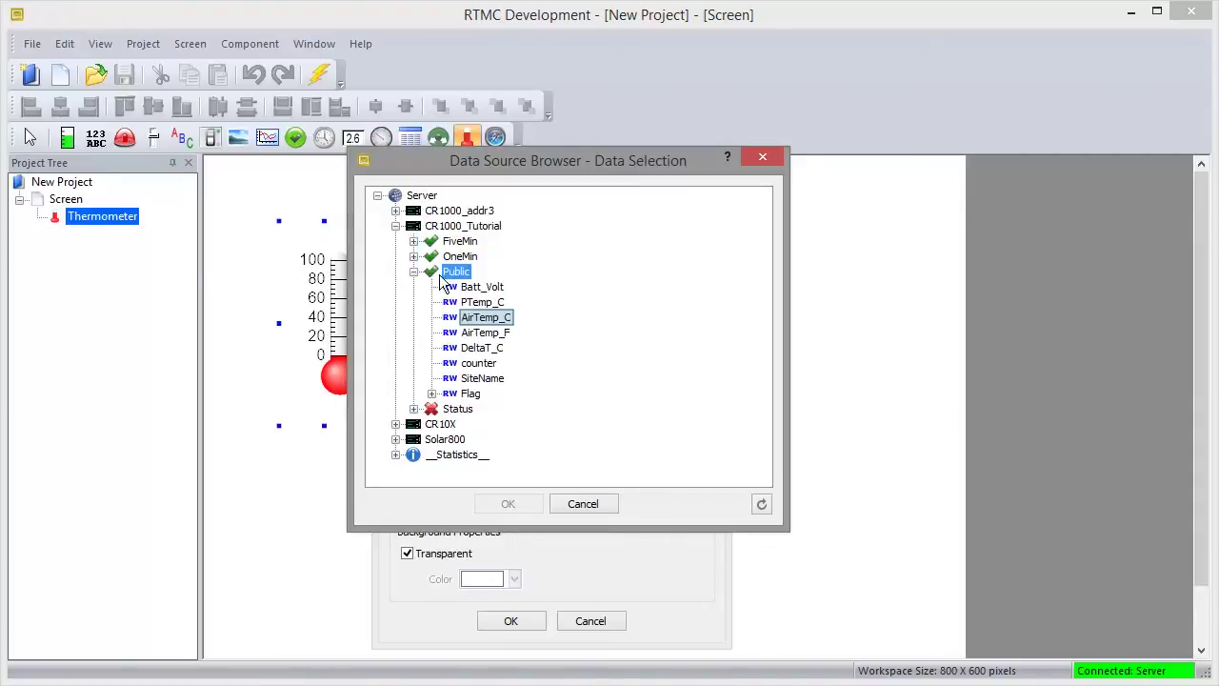
click(461, 321)
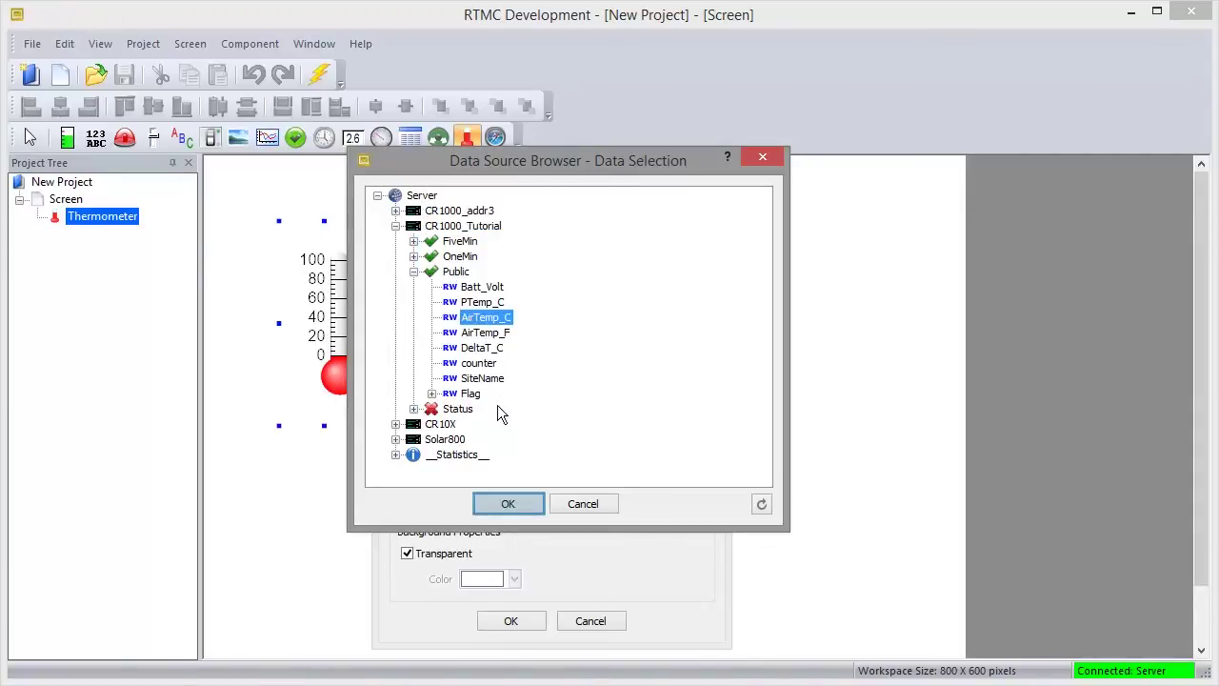
click(505, 504)
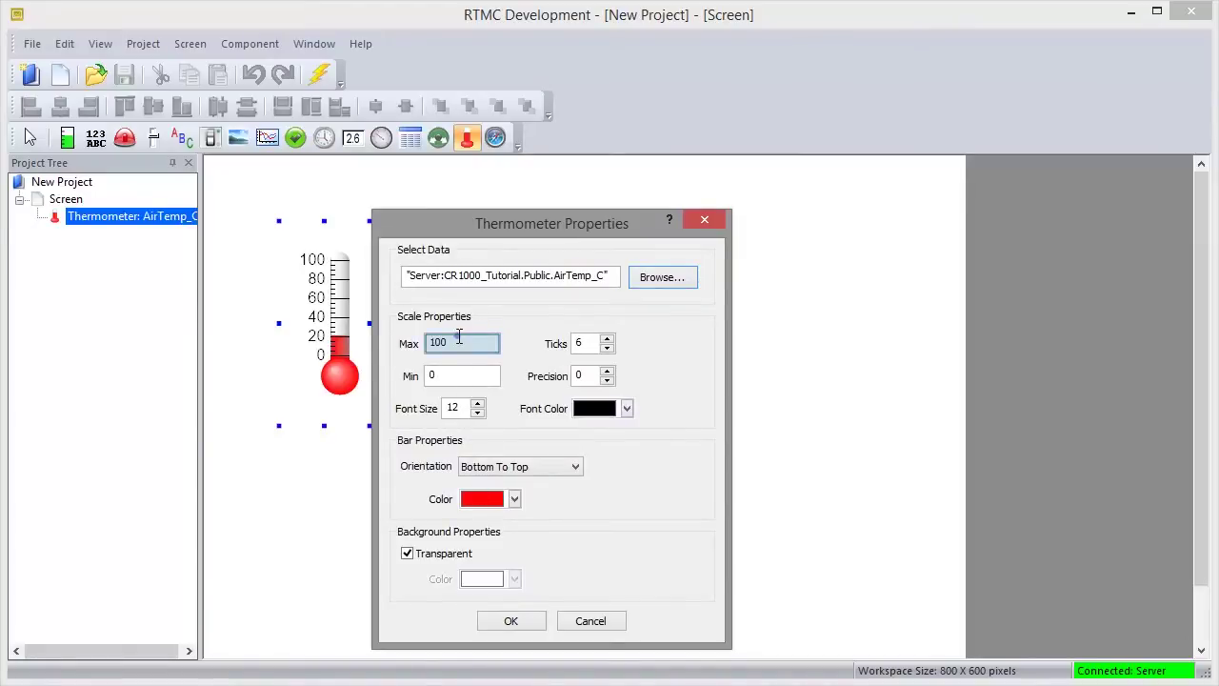
Set the thermometer scale to Max 35 with 8 ticks, then stretch it taller
key(BackSpace)
text(35)
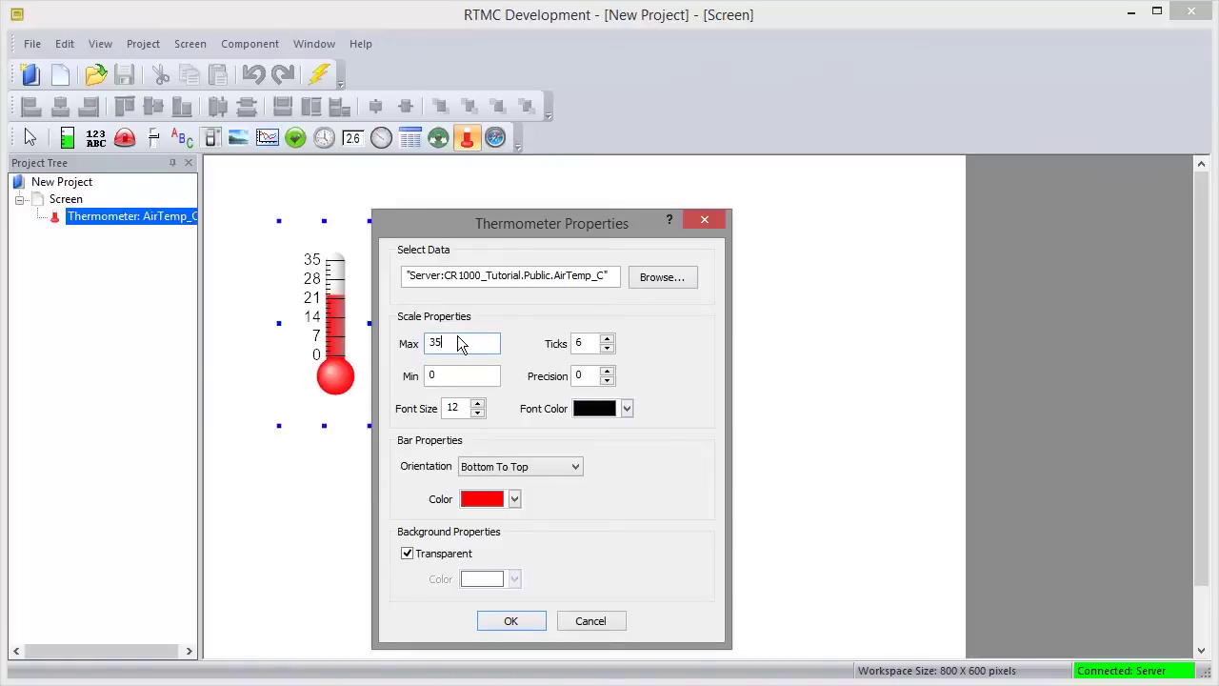
click(606, 341)
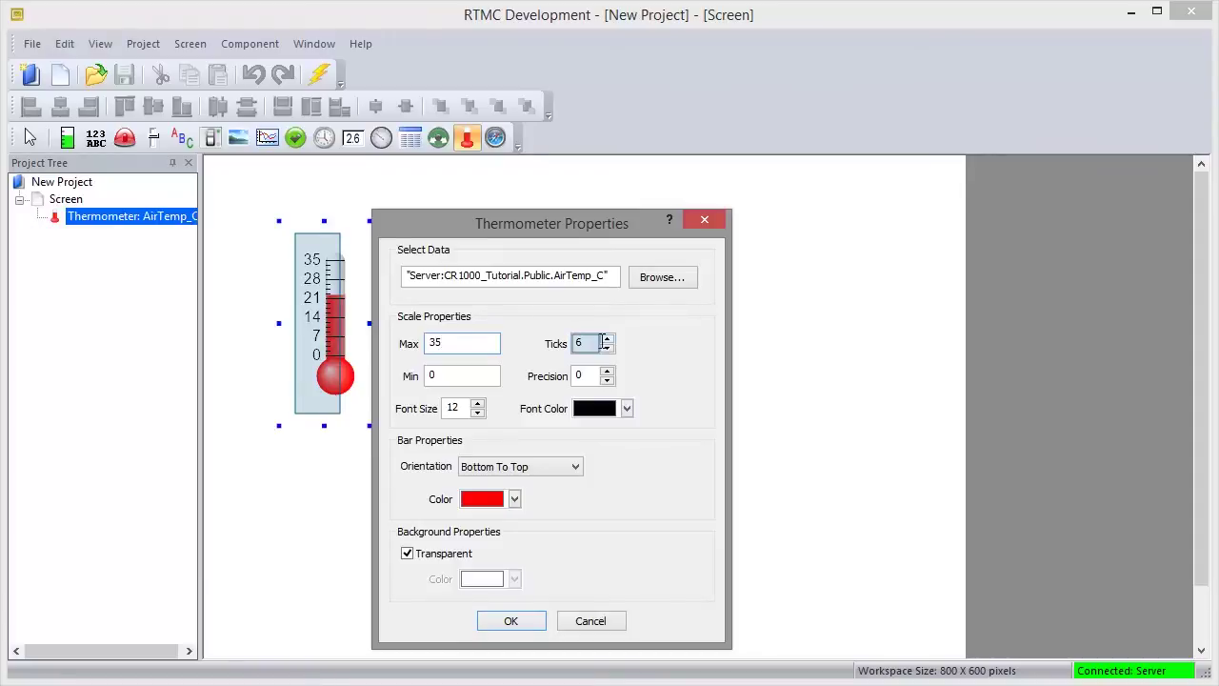
click(606, 340)
click(607, 340)
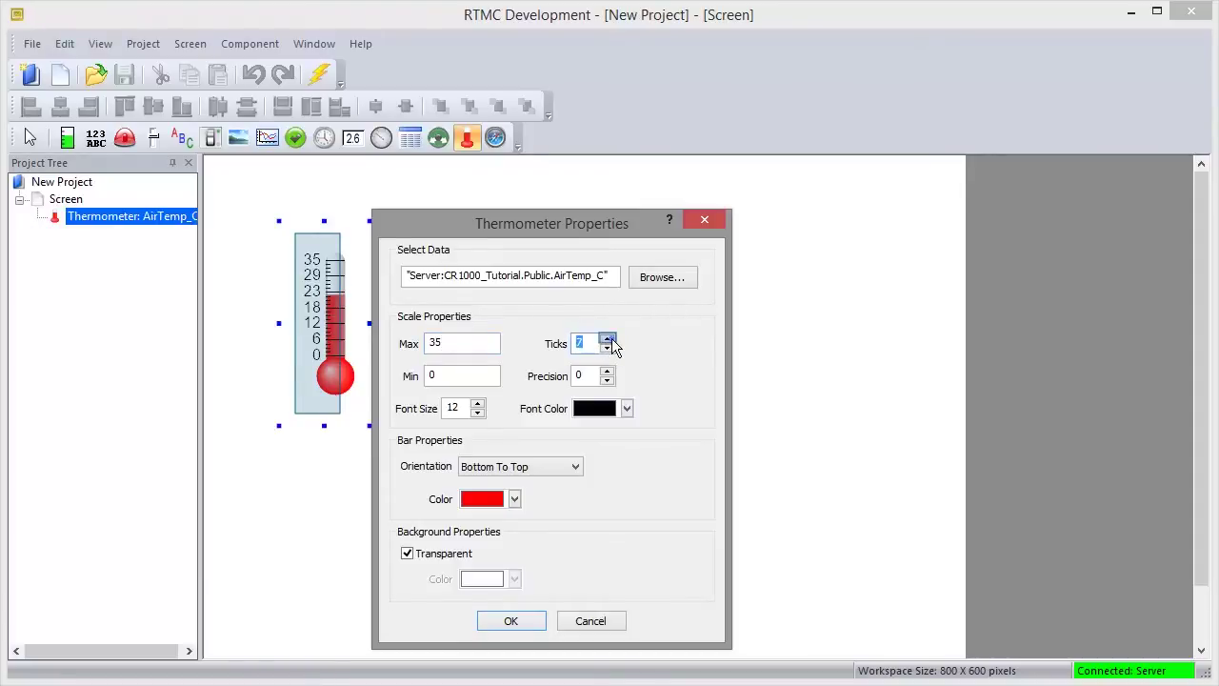
click(406, 553)
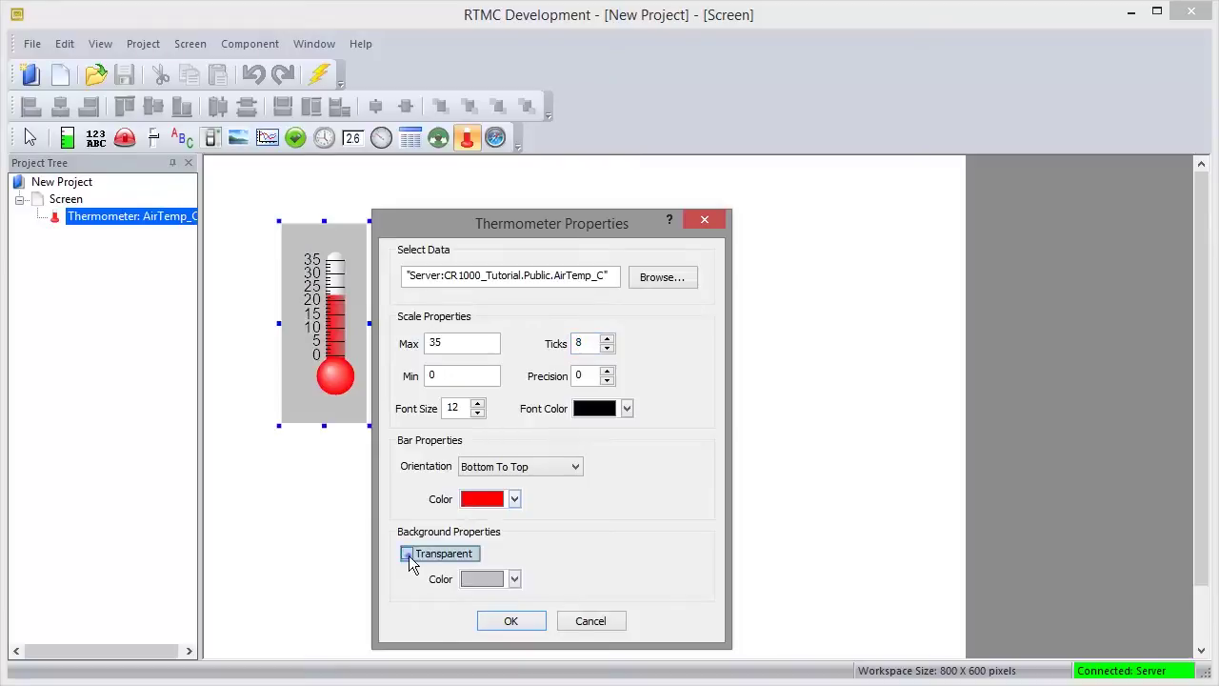
click(406, 553)
click(509, 621)
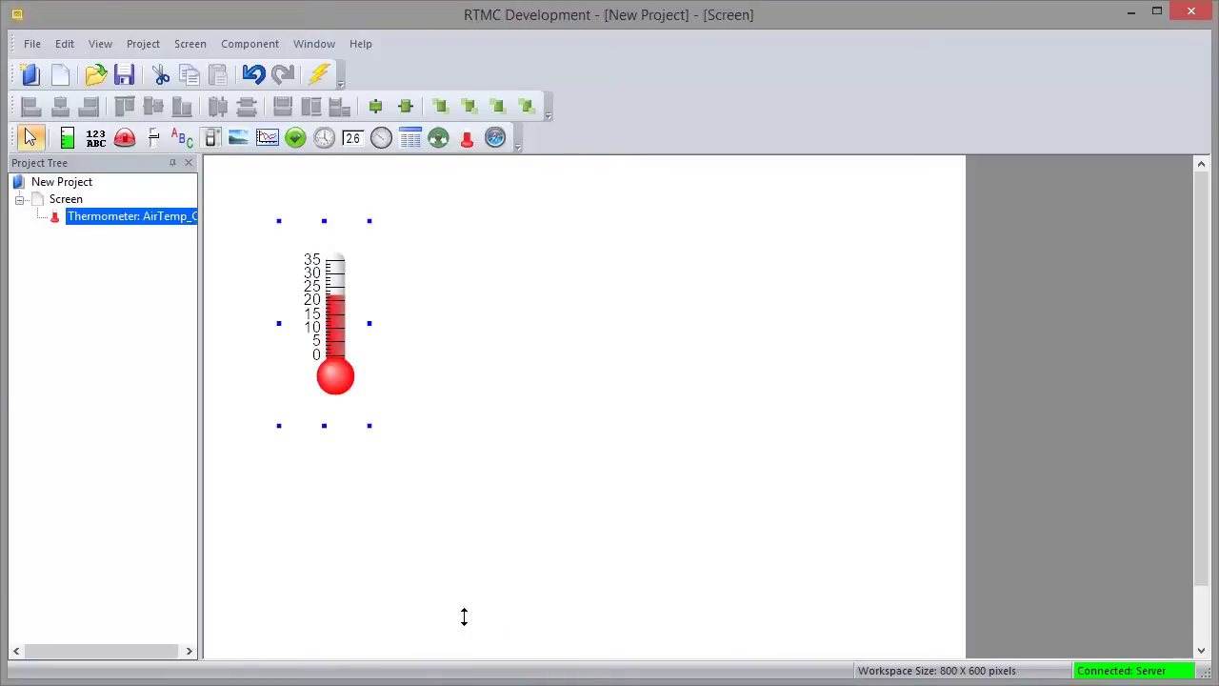
drag(324, 425, 324, 515)
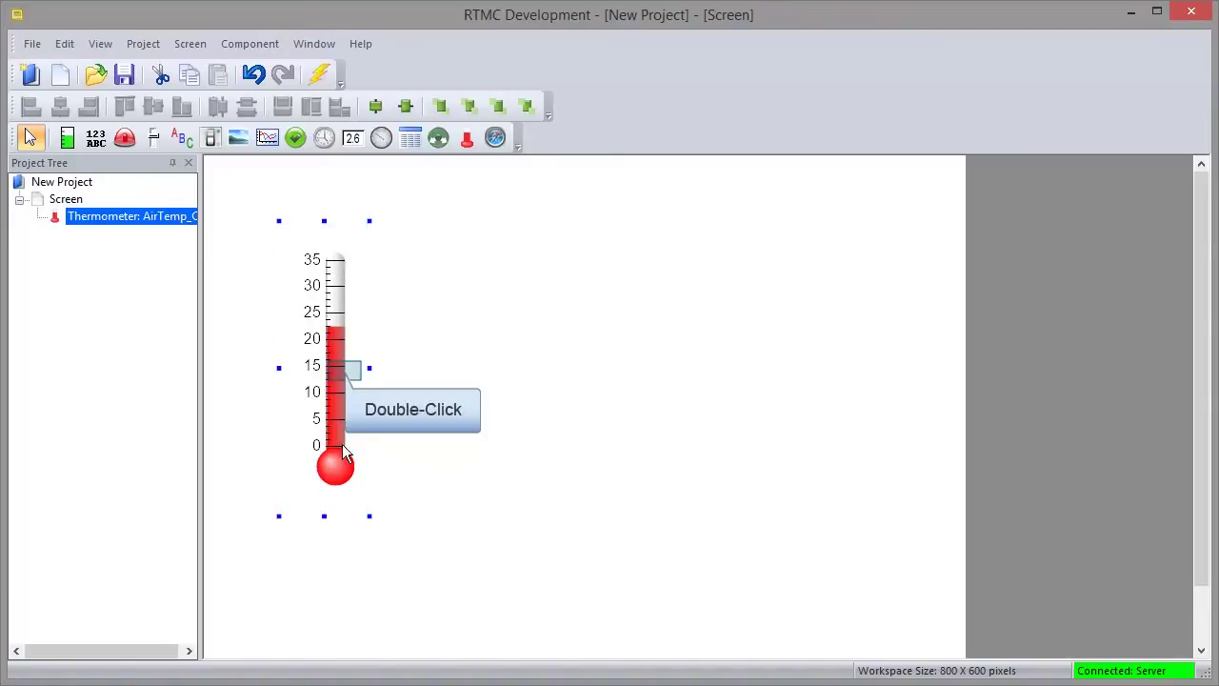
Change the thermometer's Bar Color from red to navy blue
double_click(344, 373)
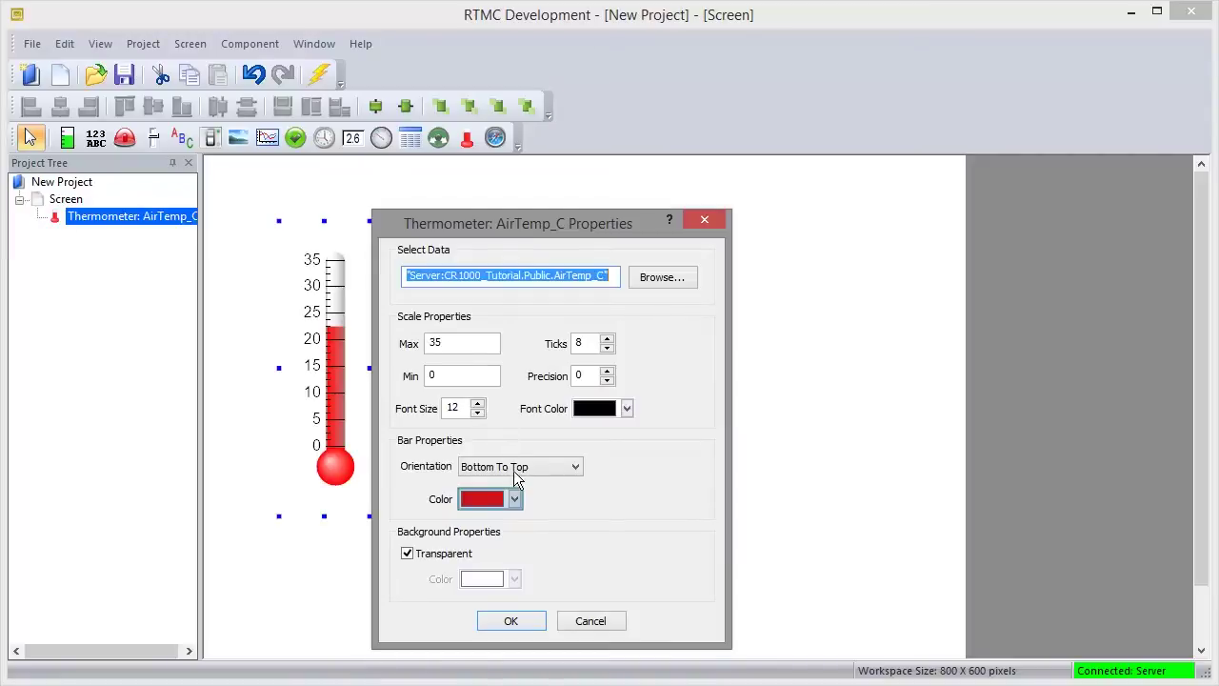
click(515, 499)
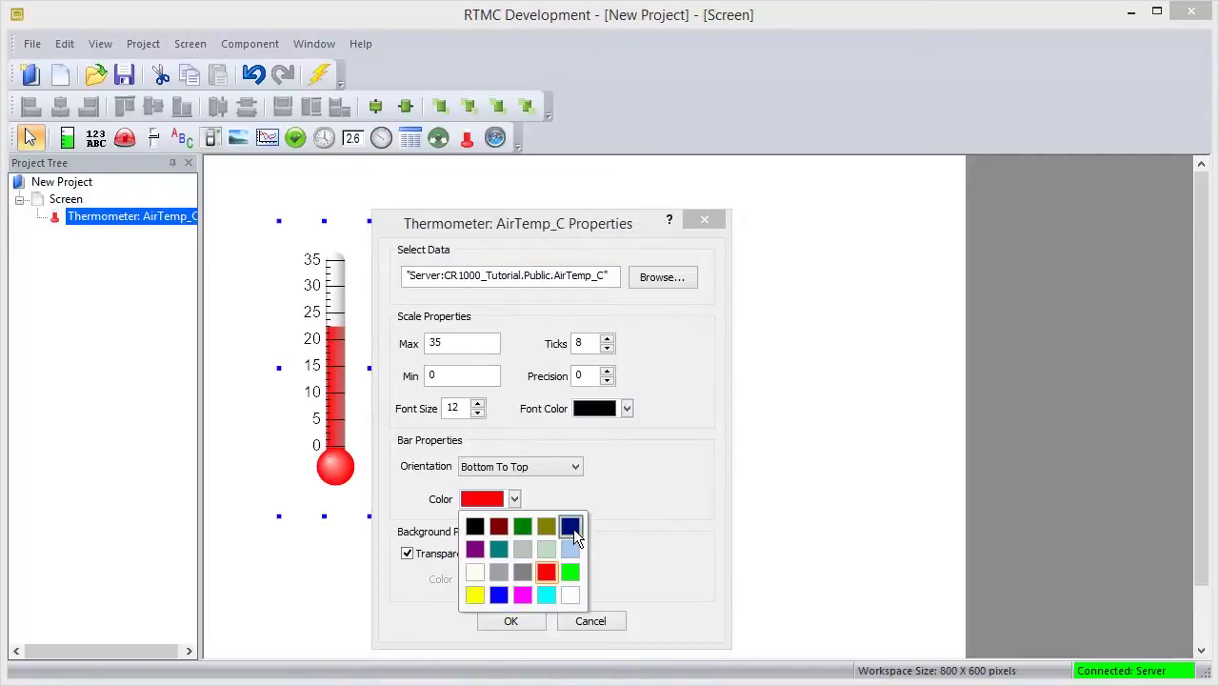
click(570, 525)
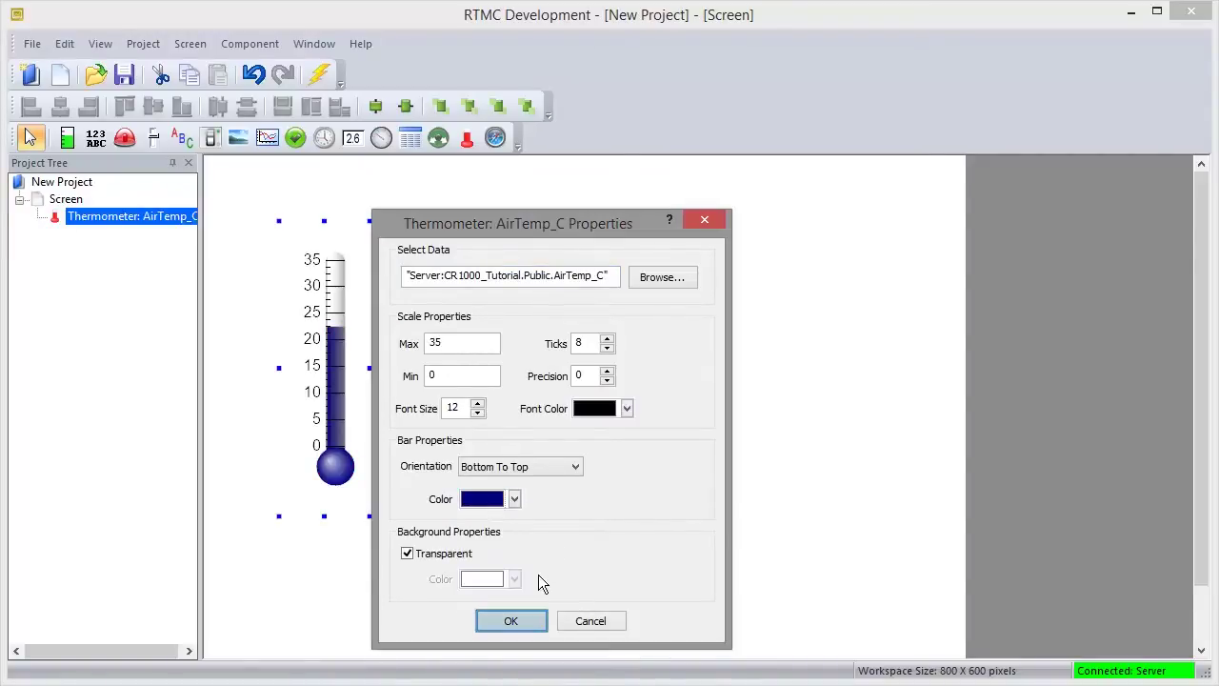
click(535, 623)
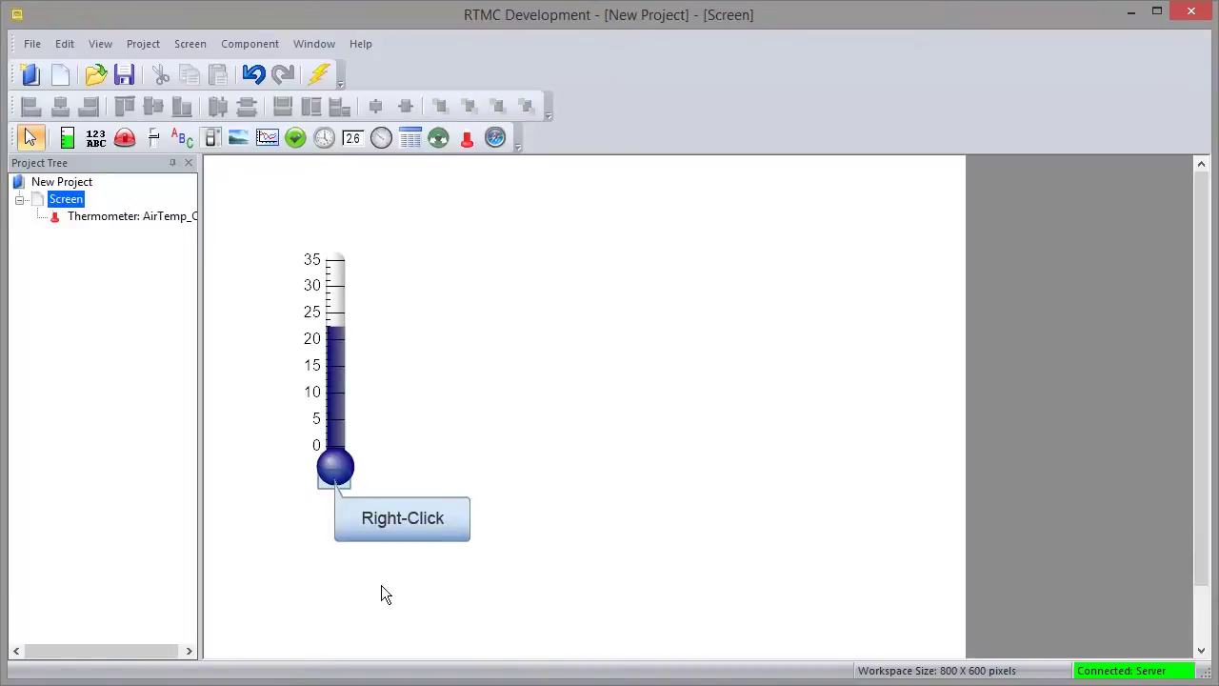
right_click(334, 480)
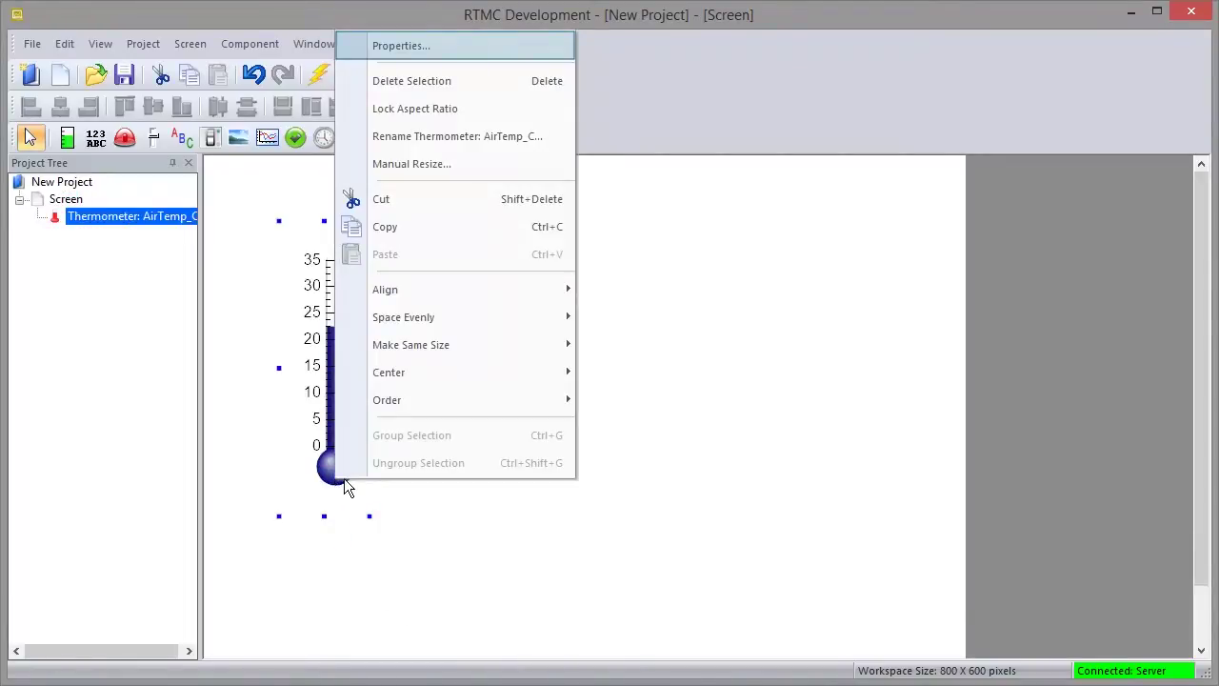
click(481, 46)
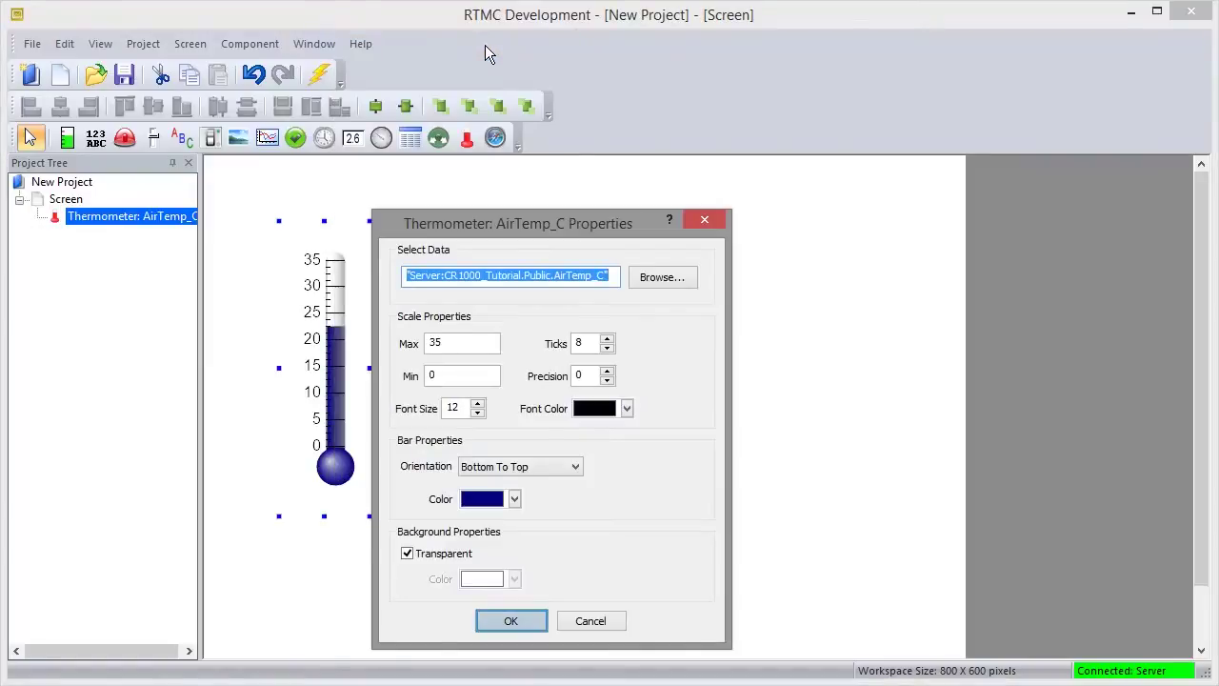
click(527, 624)
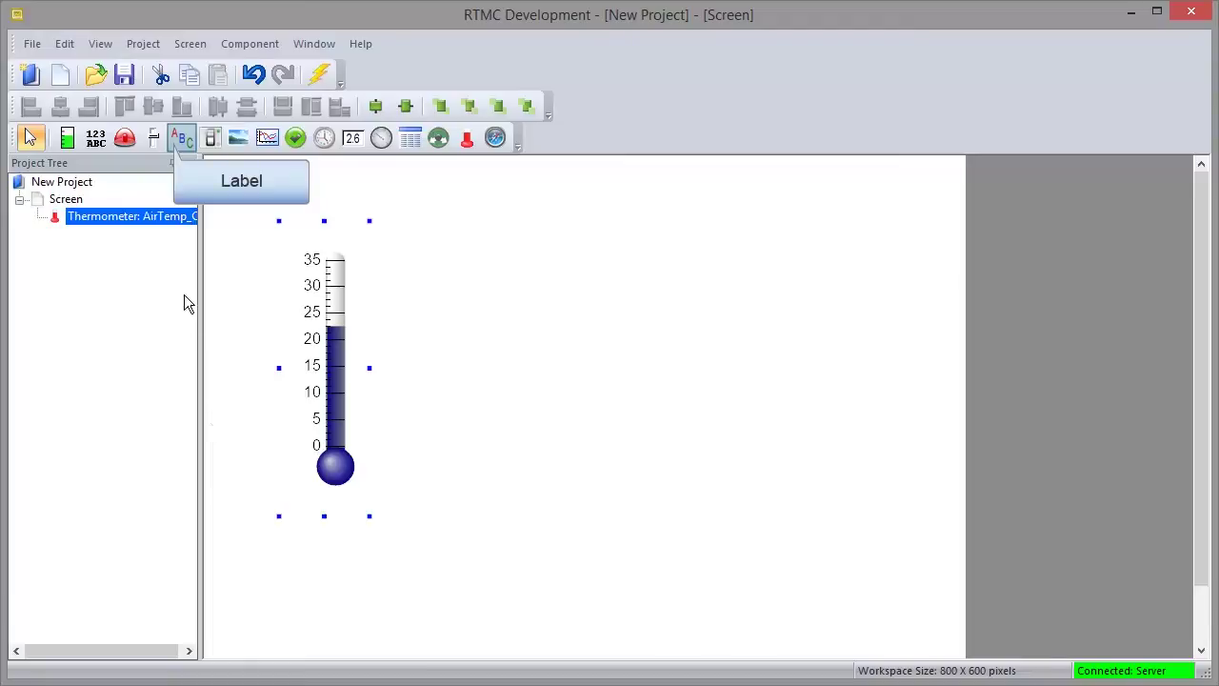
Add an 'Air Temp' label below the thermometer
click(174, 142)
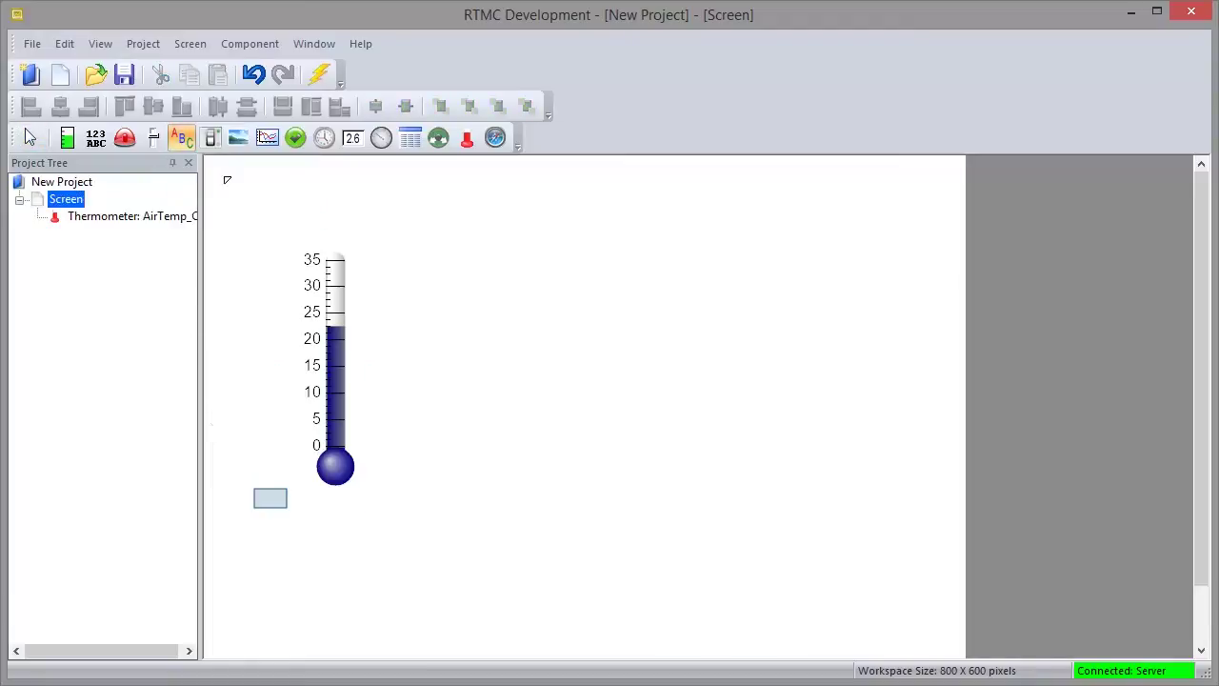
click(271, 498)
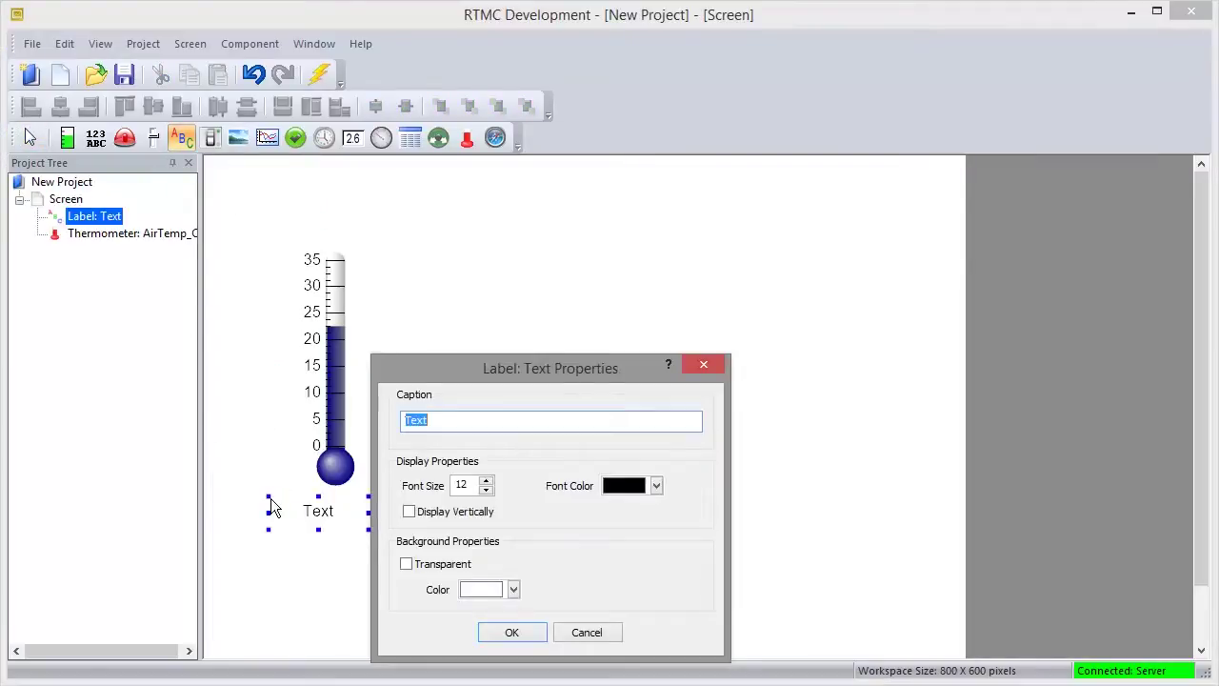
text(Air Temp)
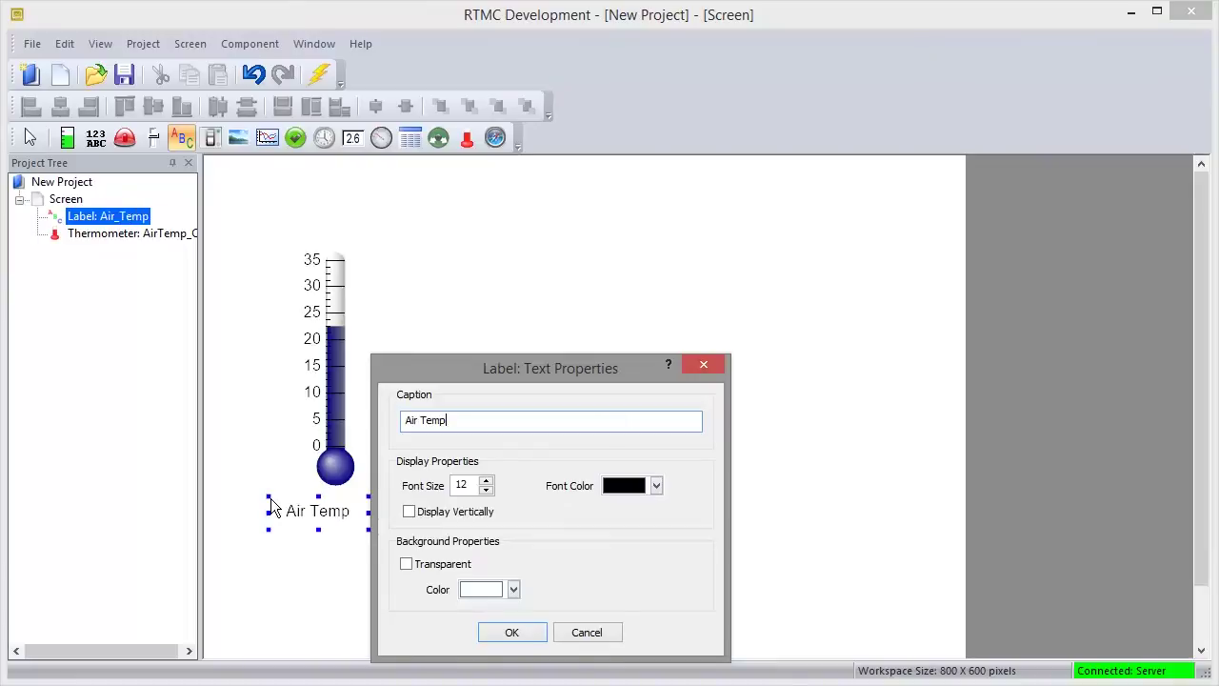
click(536, 633)
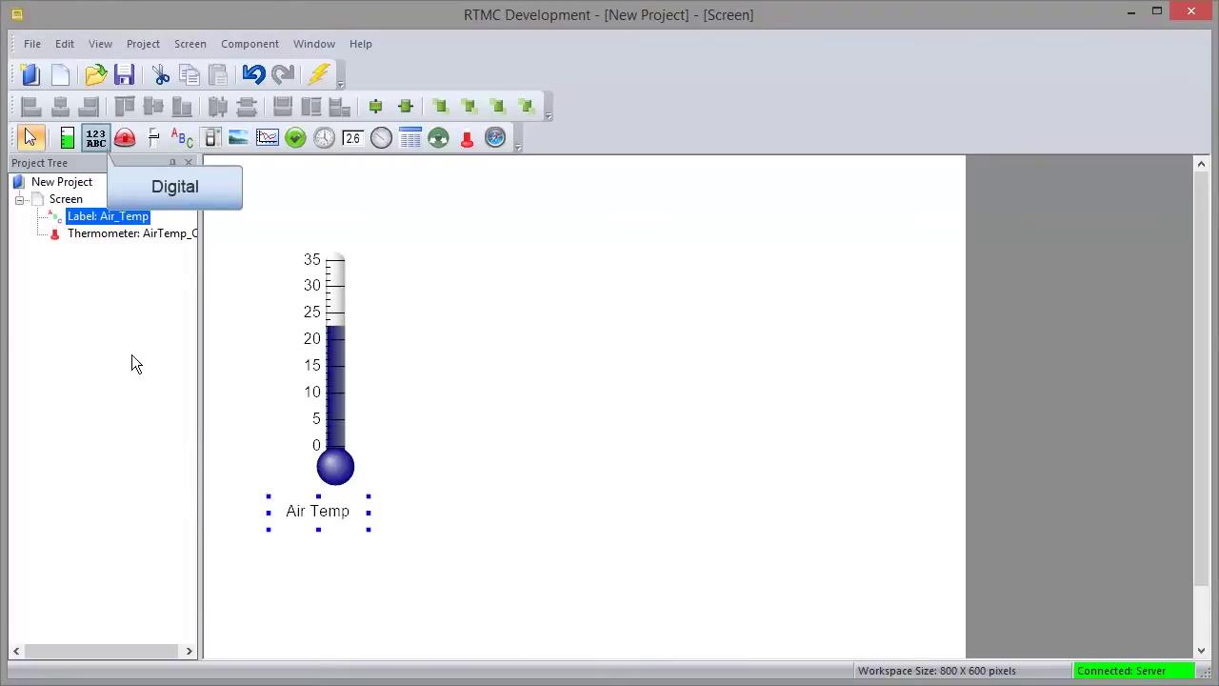
Add a digital readout of Public.AirTemp_C below the label with units °C
click(103, 142)
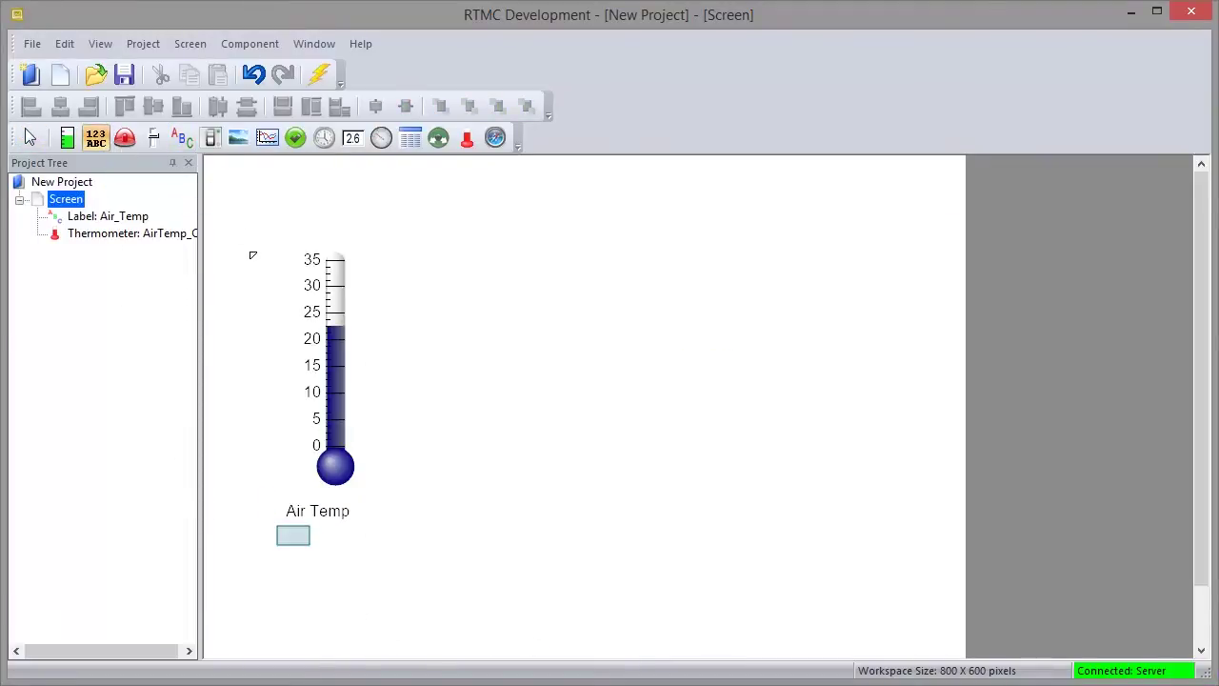
click(293, 536)
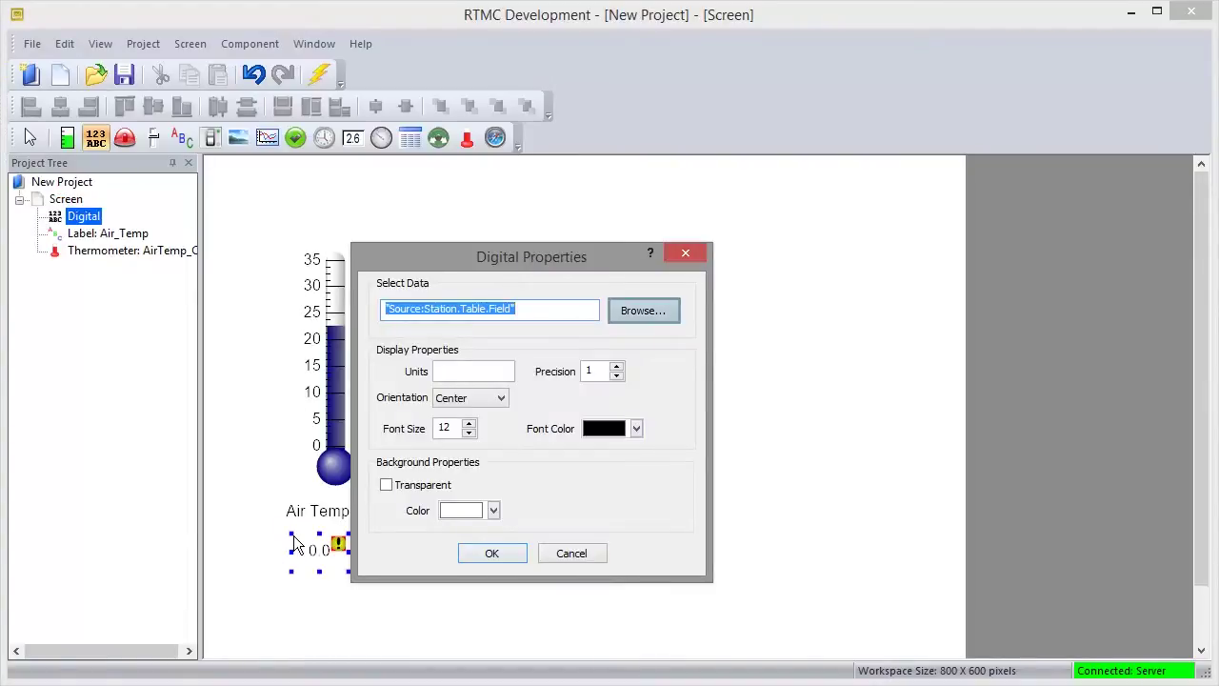
click(625, 312)
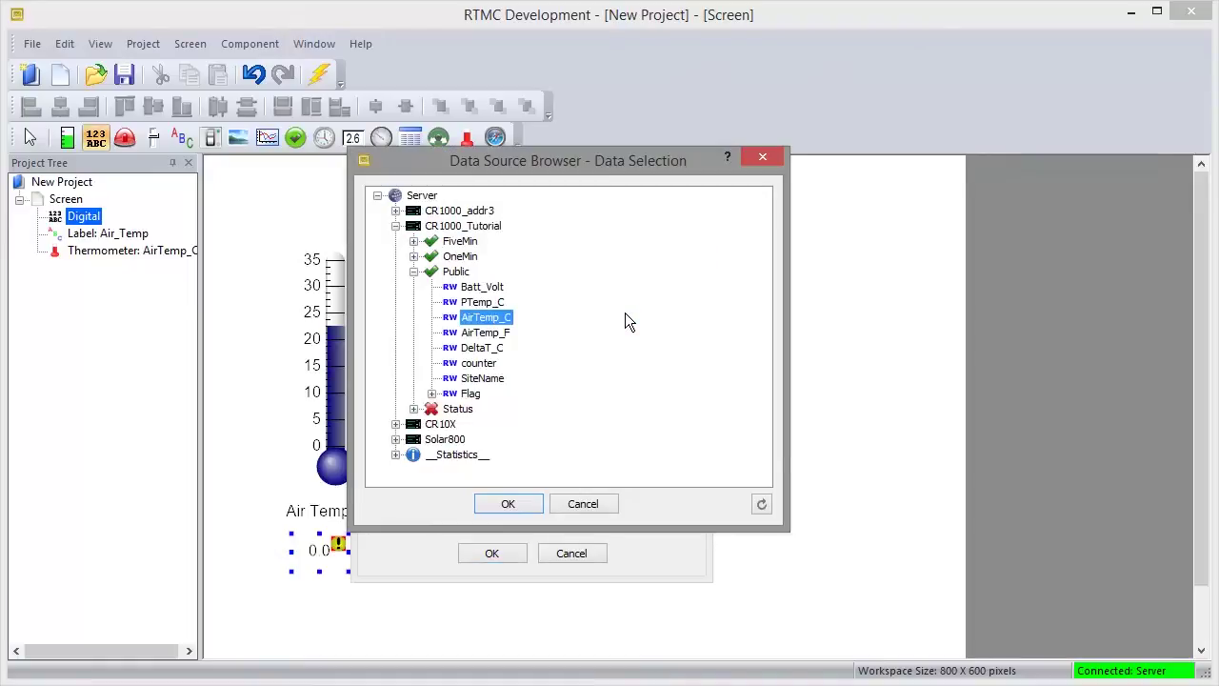
click(524, 503)
click(463, 370)
text(°C)
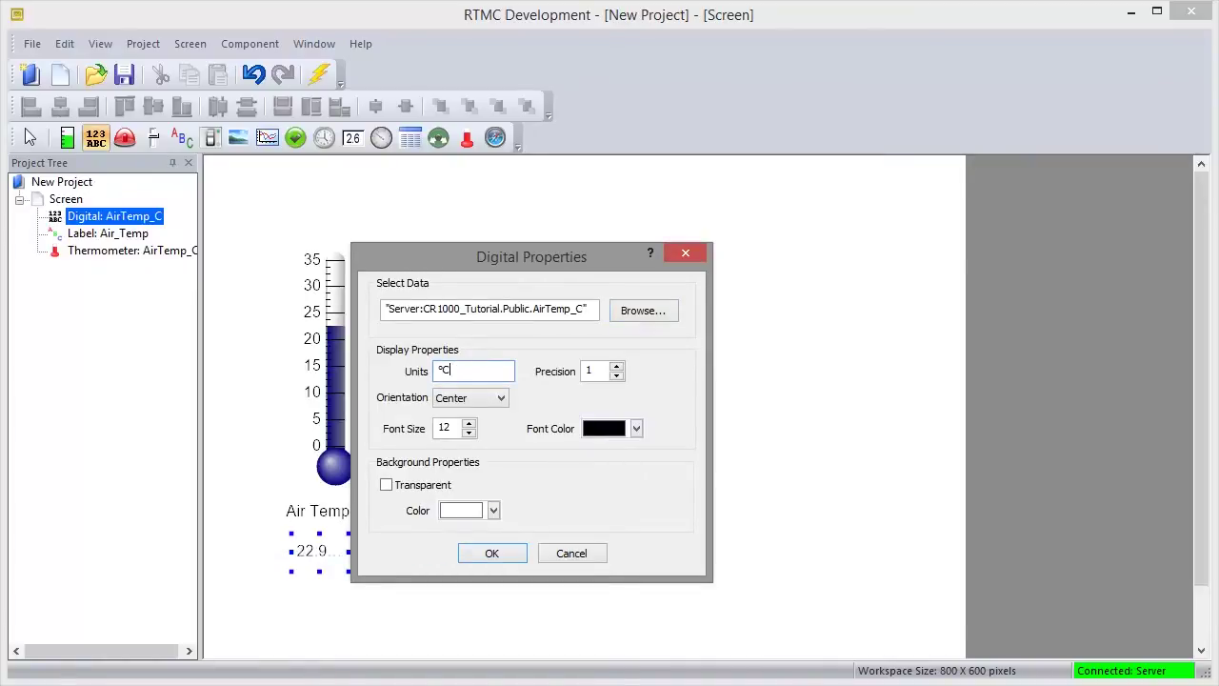
Confirm the °C readout and centre-align the thermometer, Air Temp label and readout
click(514, 557)
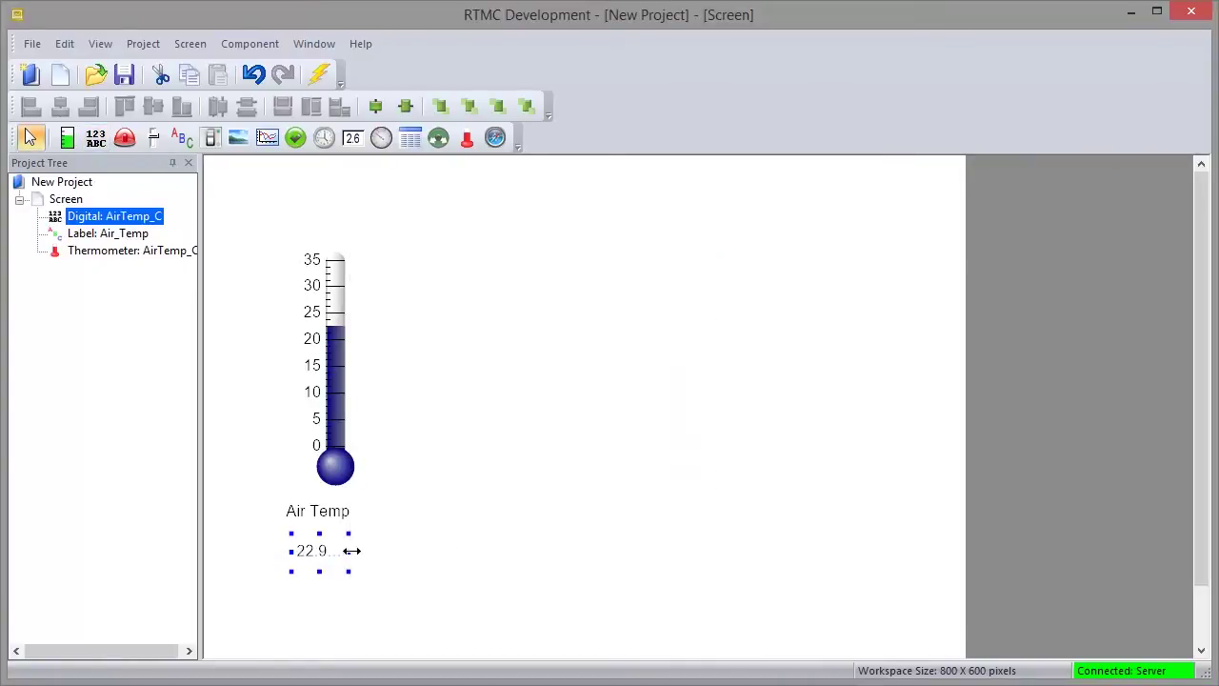
click(286, 519)
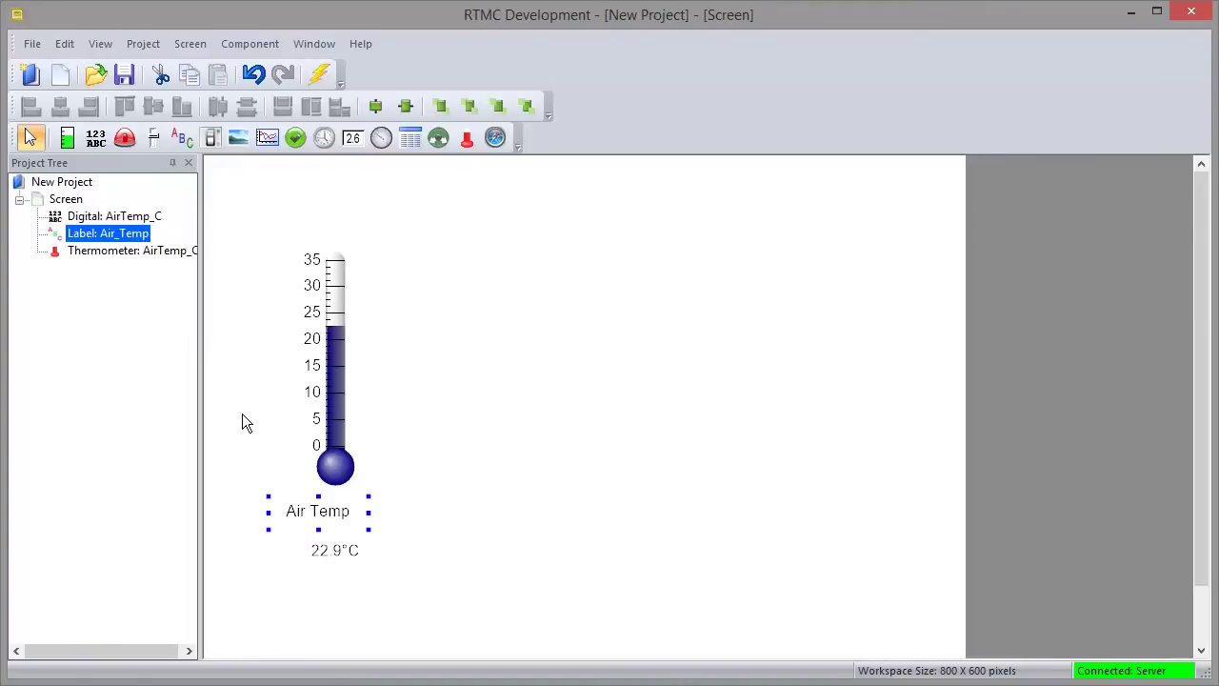
drag(223, 181, 446, 601)
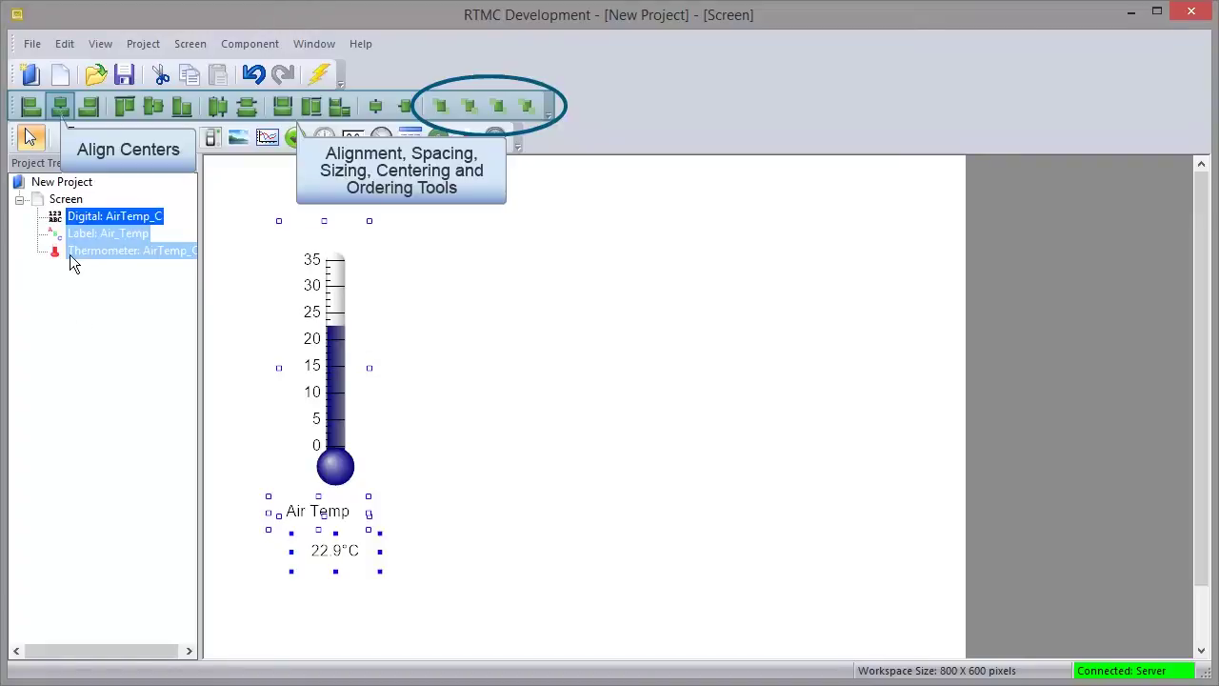
click(60, 106)
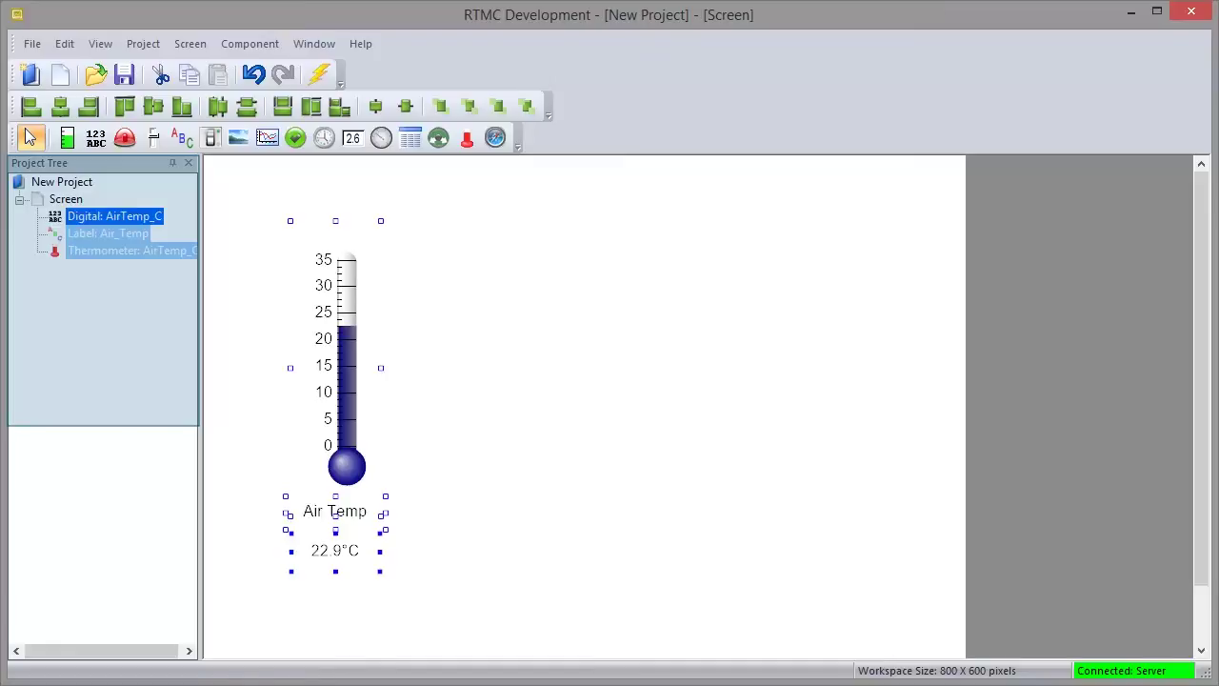
key(Escape)
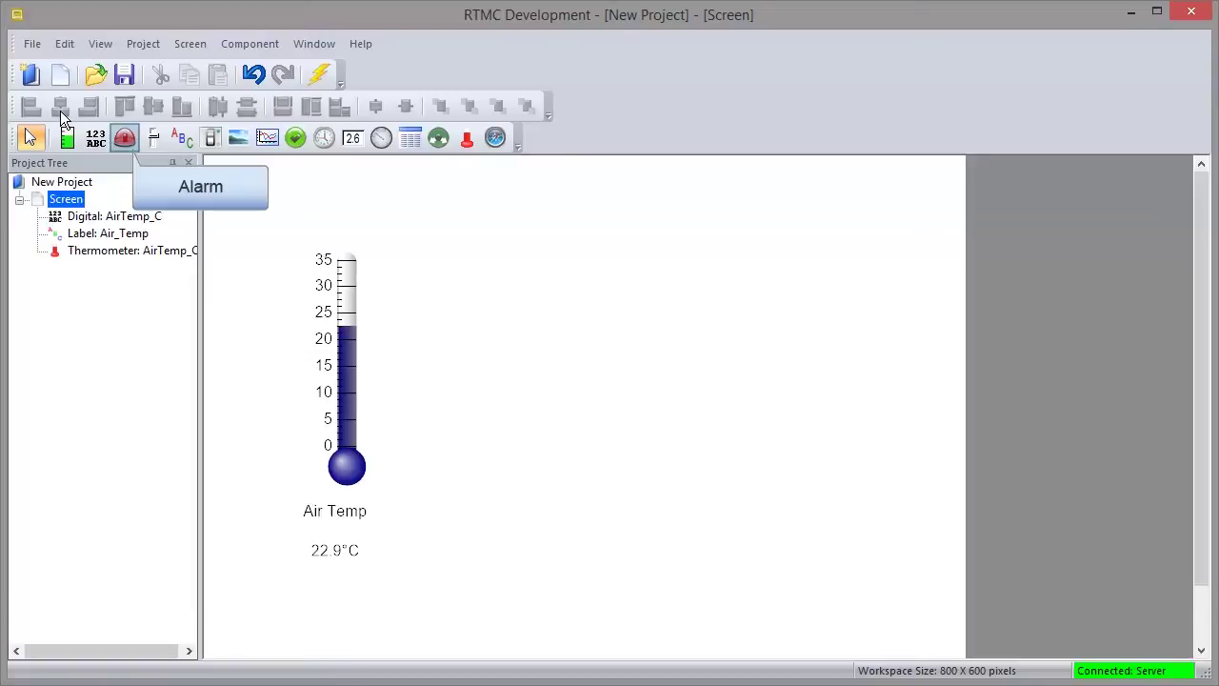
Place an alarm right of the thermometer, bound to Public.DeltaT_C, triggering when value > 3
click(132, 144)
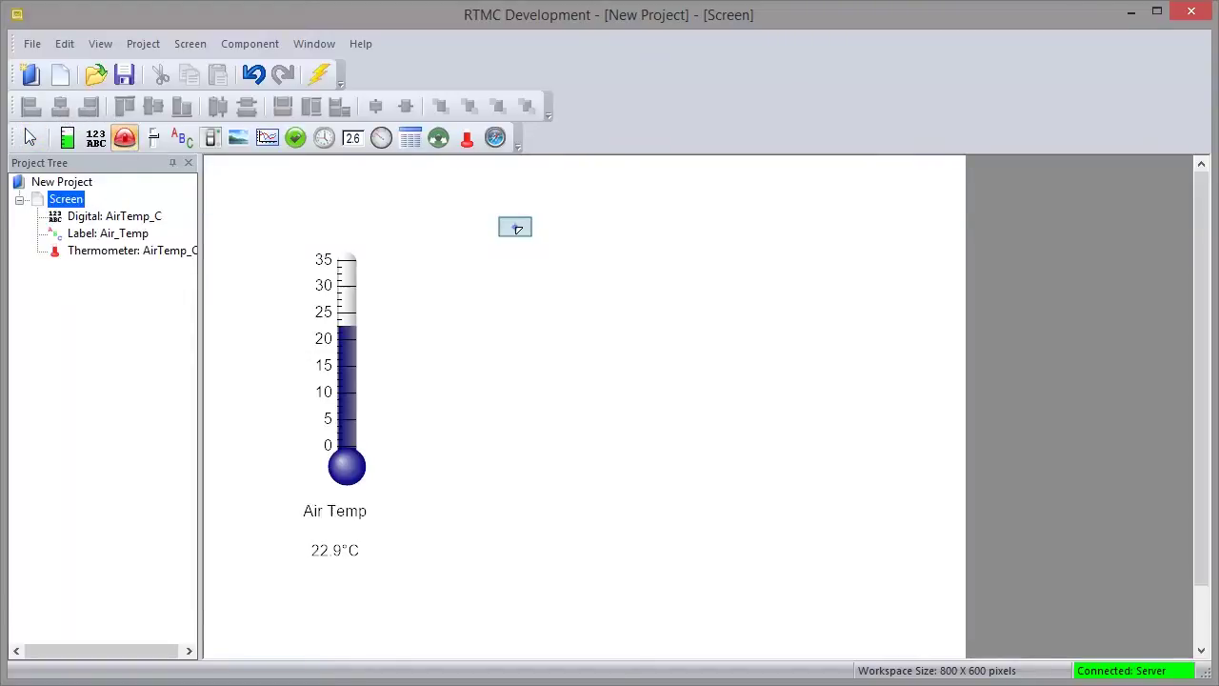
click(515, 229)
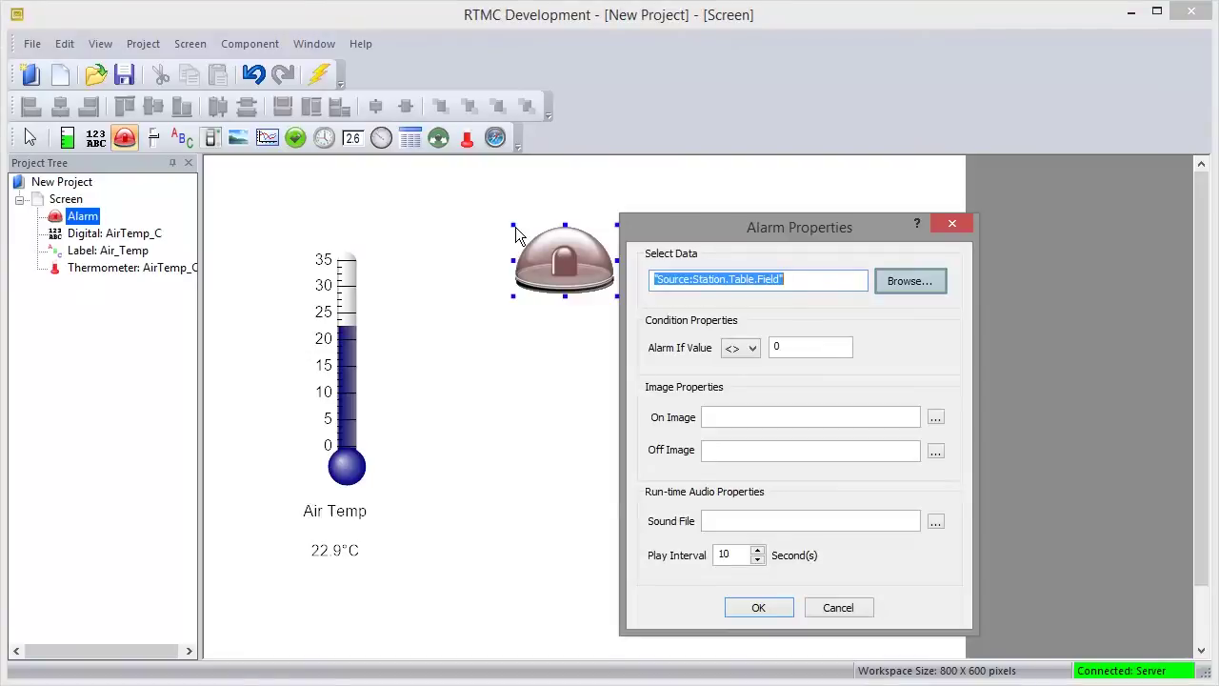
click(899, 286)
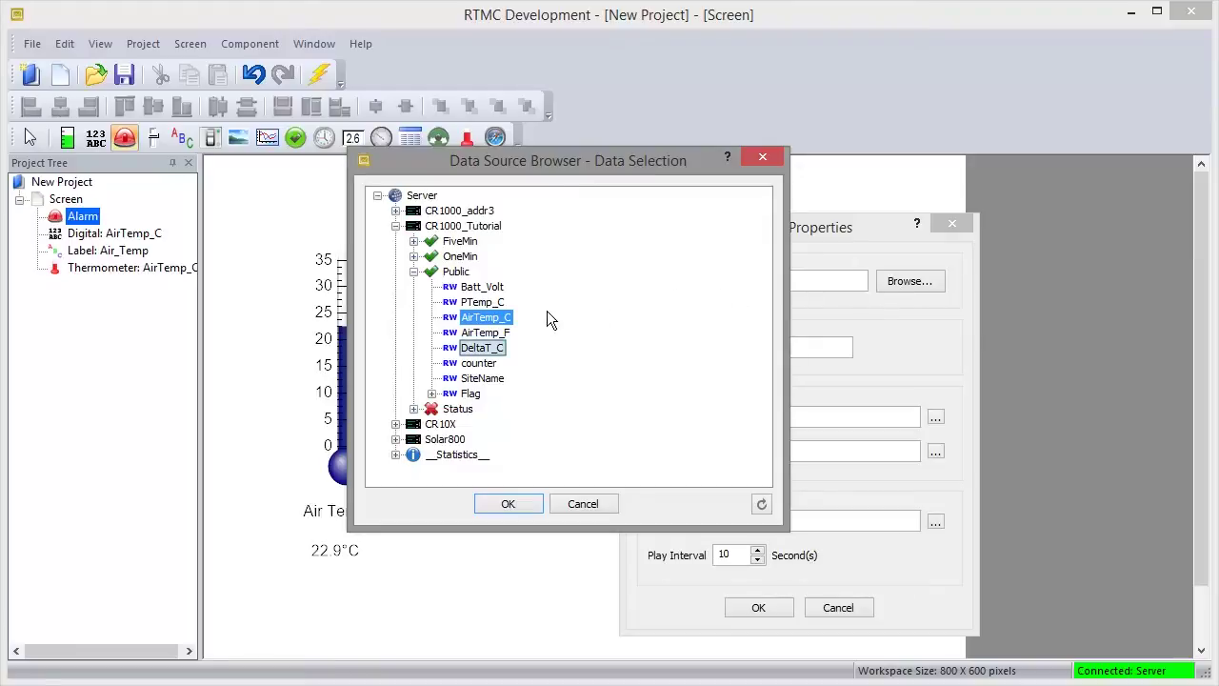
click(497, 347)
click(530, 503)
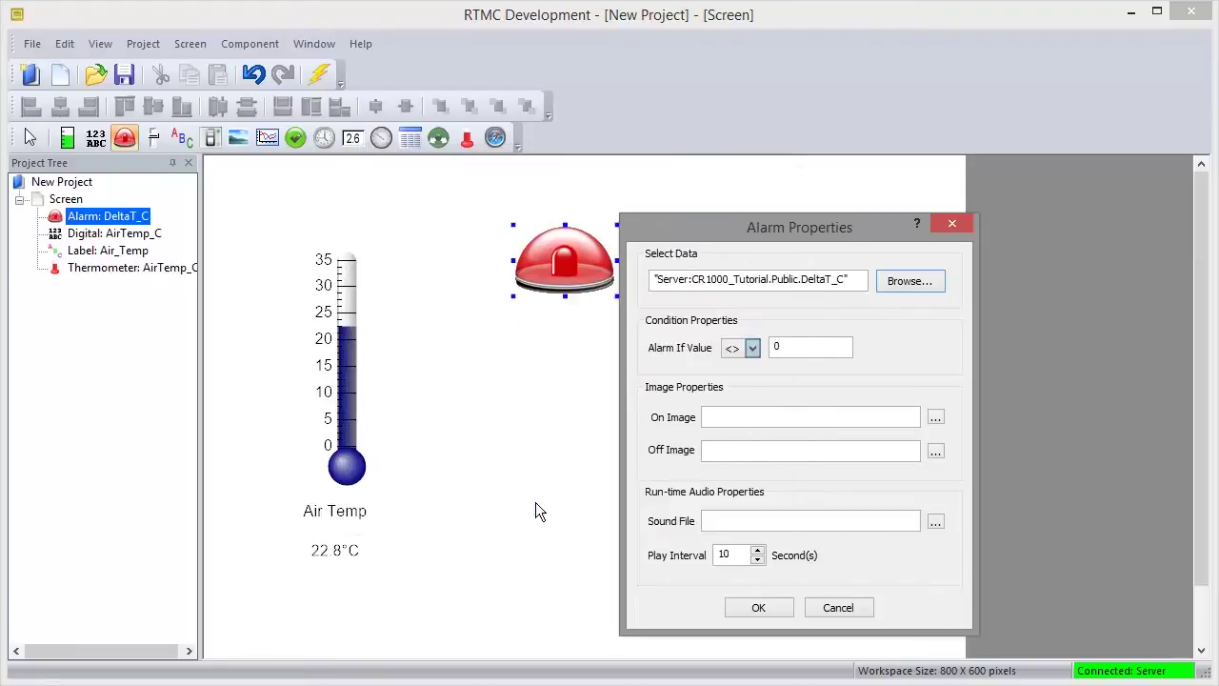
click(753, 349)
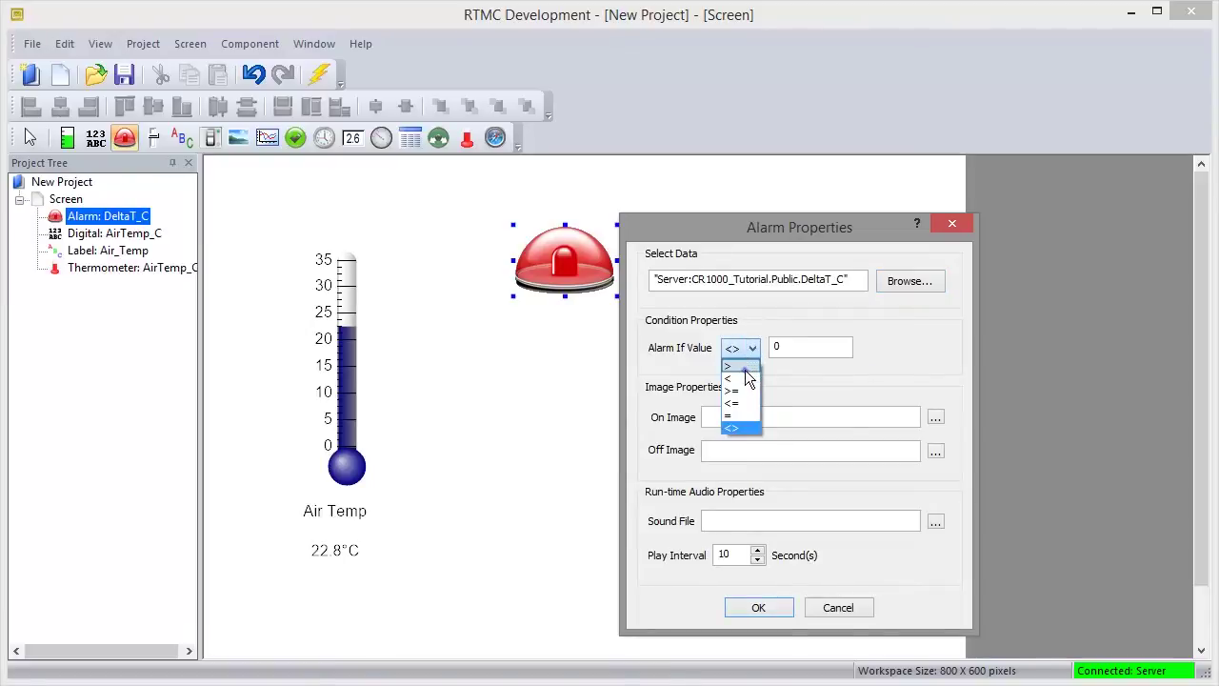
click(746, 369)
key(Tab)
text(3)
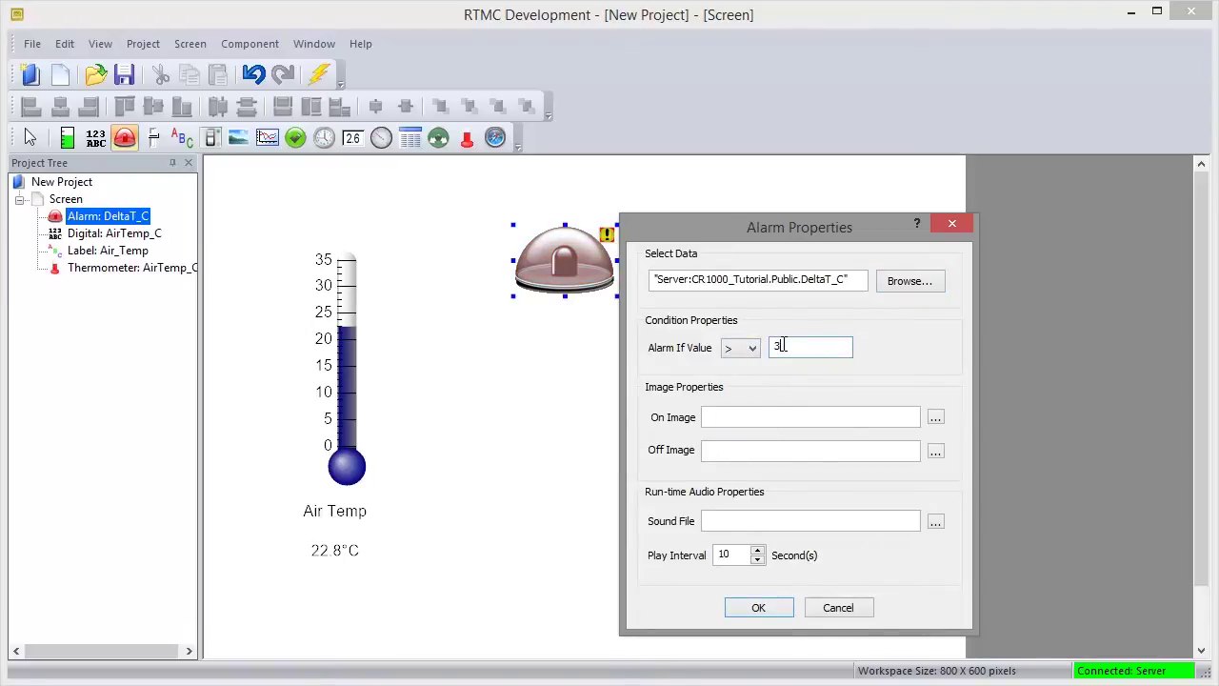
Set the alarm's On image to Alarm_On.png and Off image to Alarm_Off.png, then confirm
key(Tab)
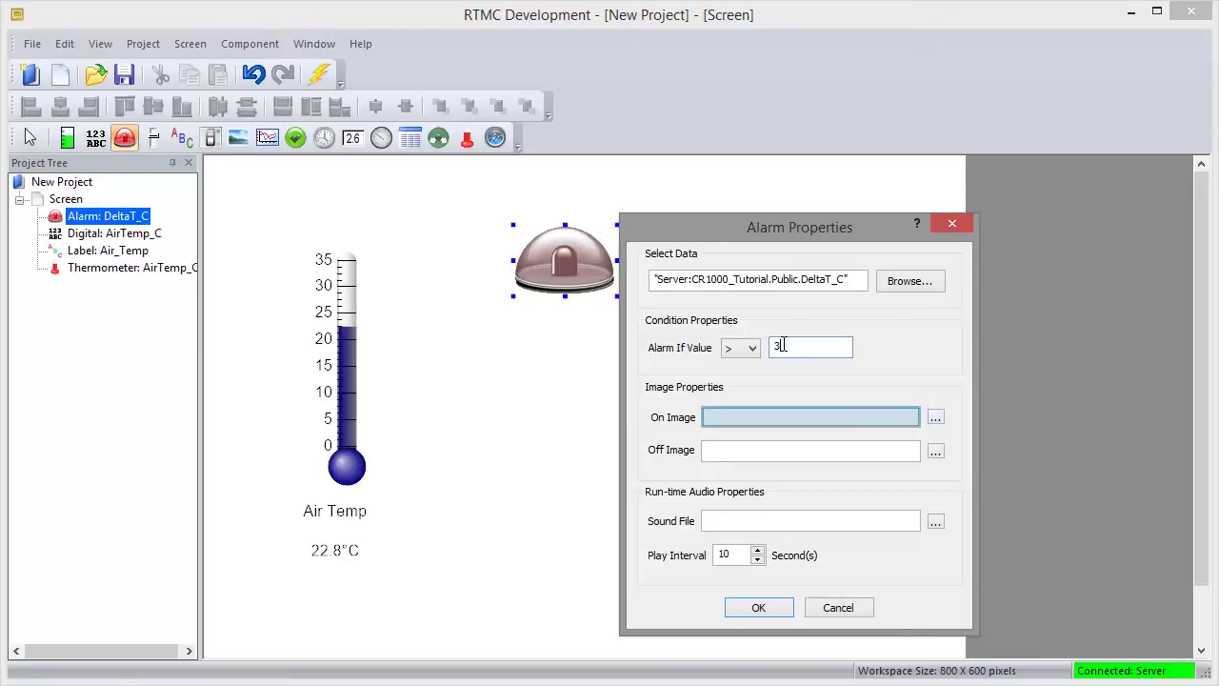
click(842, 417)
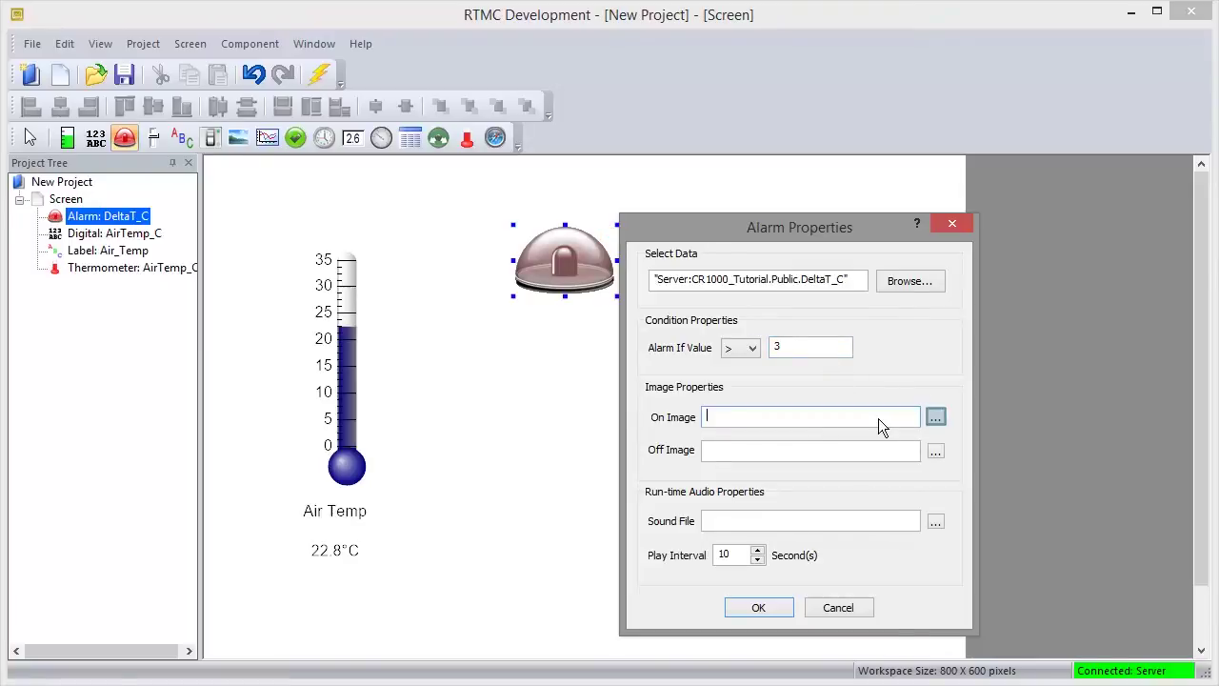
click(940, 420)
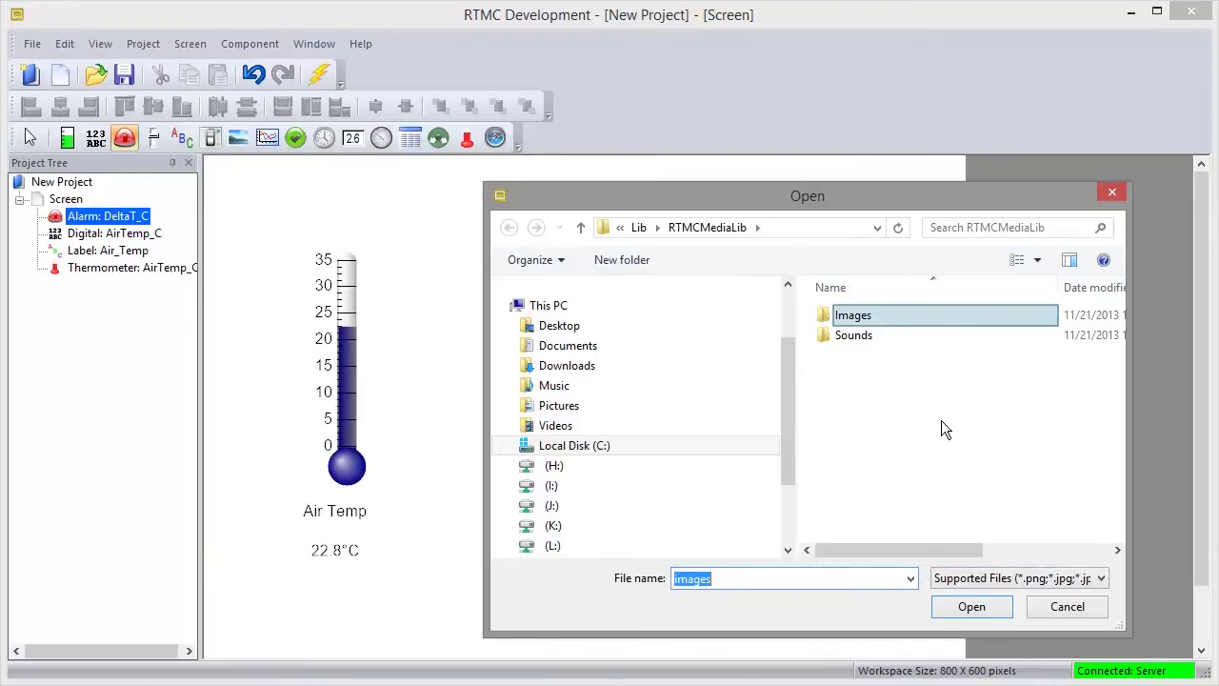
double_click(881, 318)
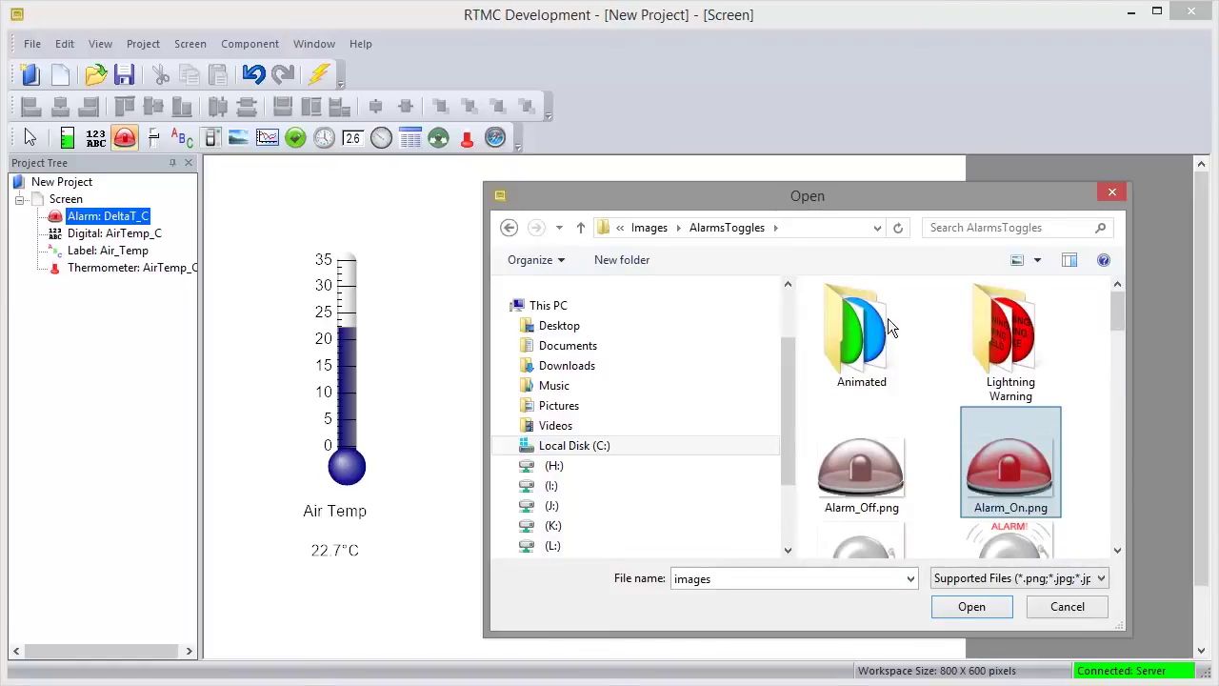
click(991, 451)
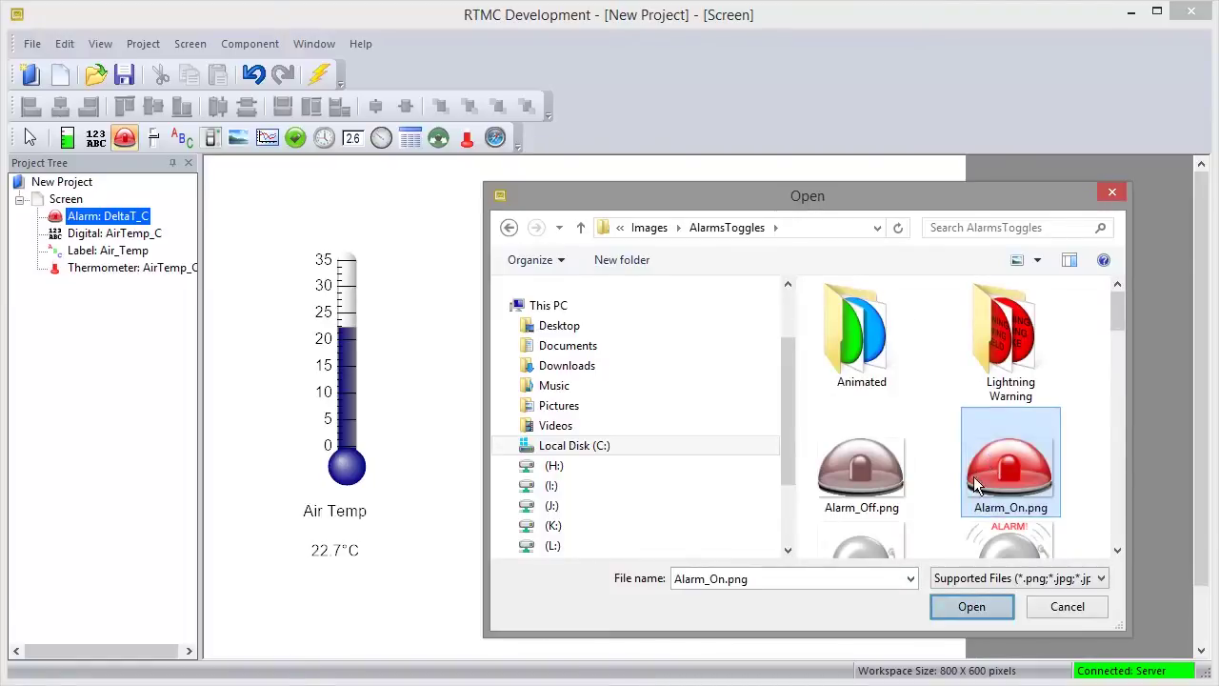
click(970, 607)
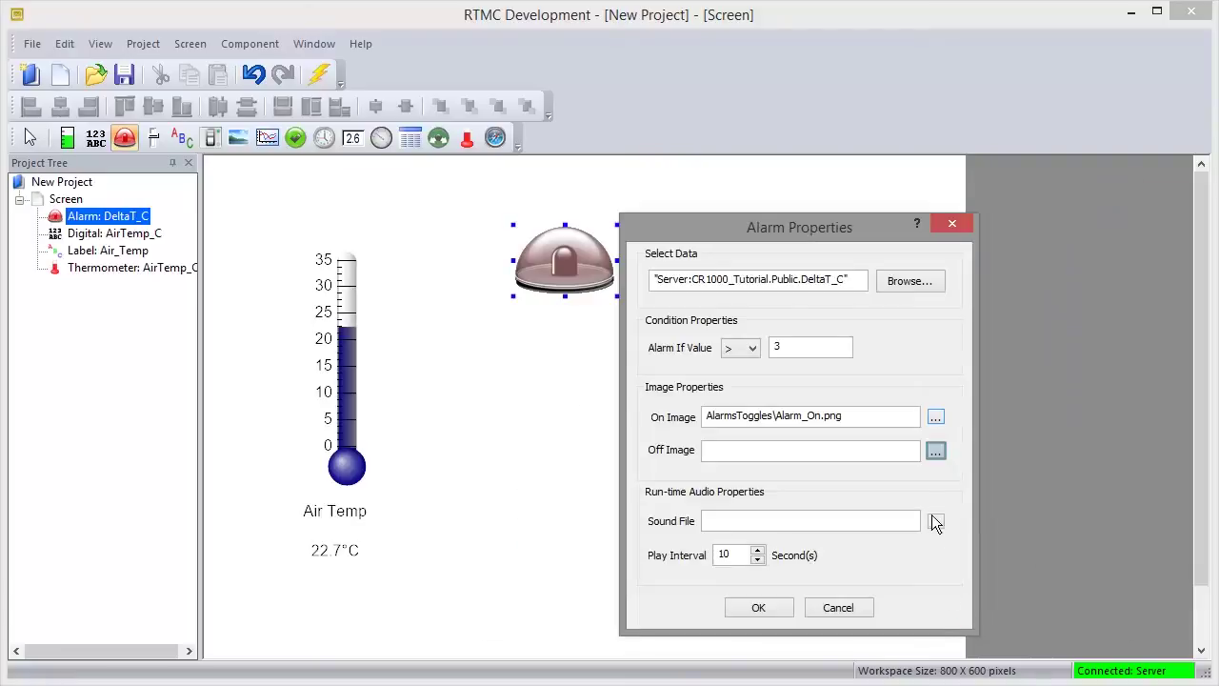
click(934, 450)
double_click(879, 318)
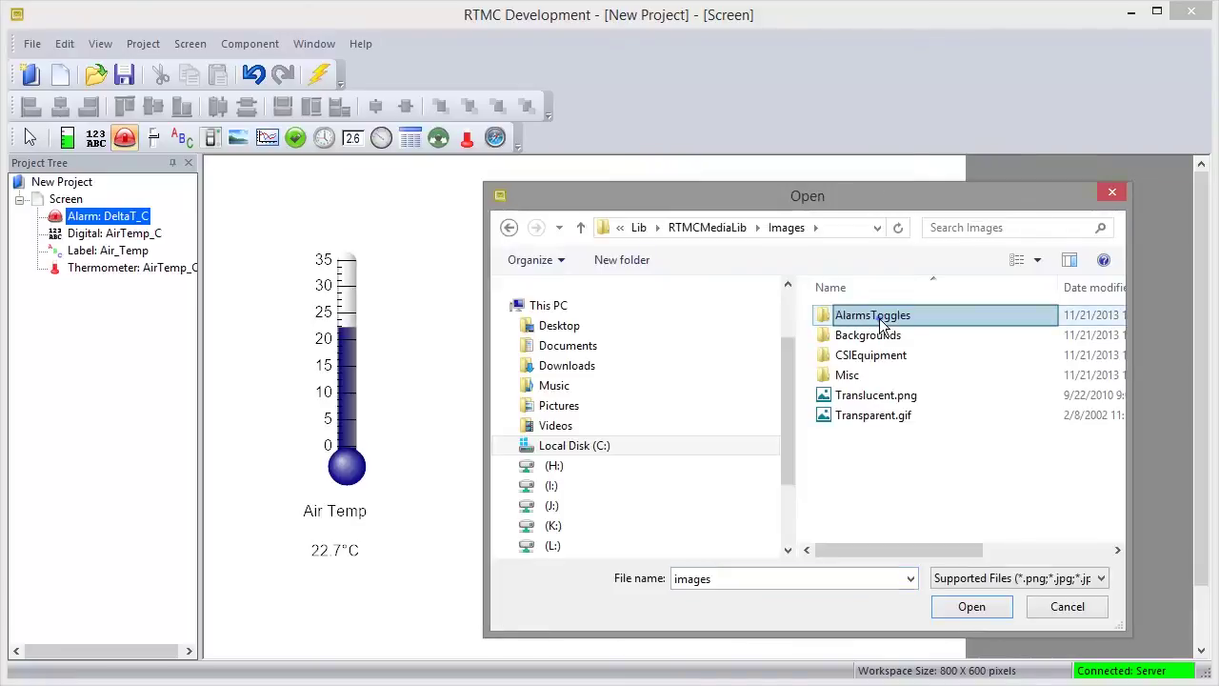
double_click(879, 318)
click(871, 471)
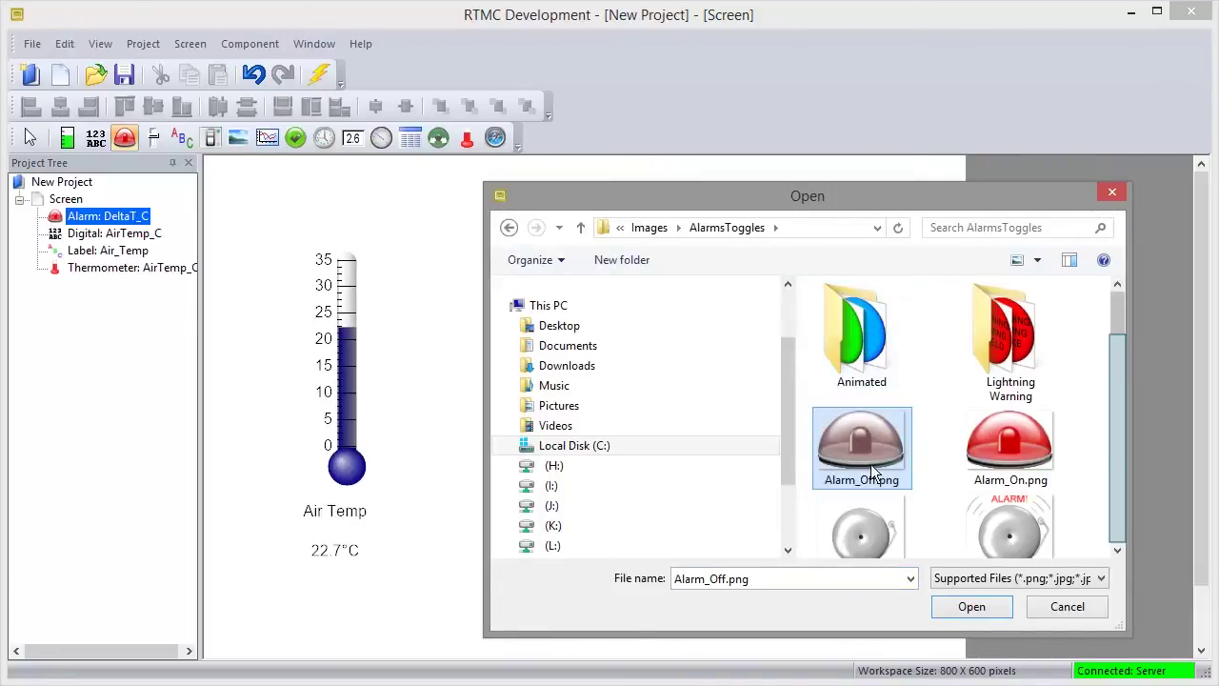
scroll(1121, 487, down, 2)
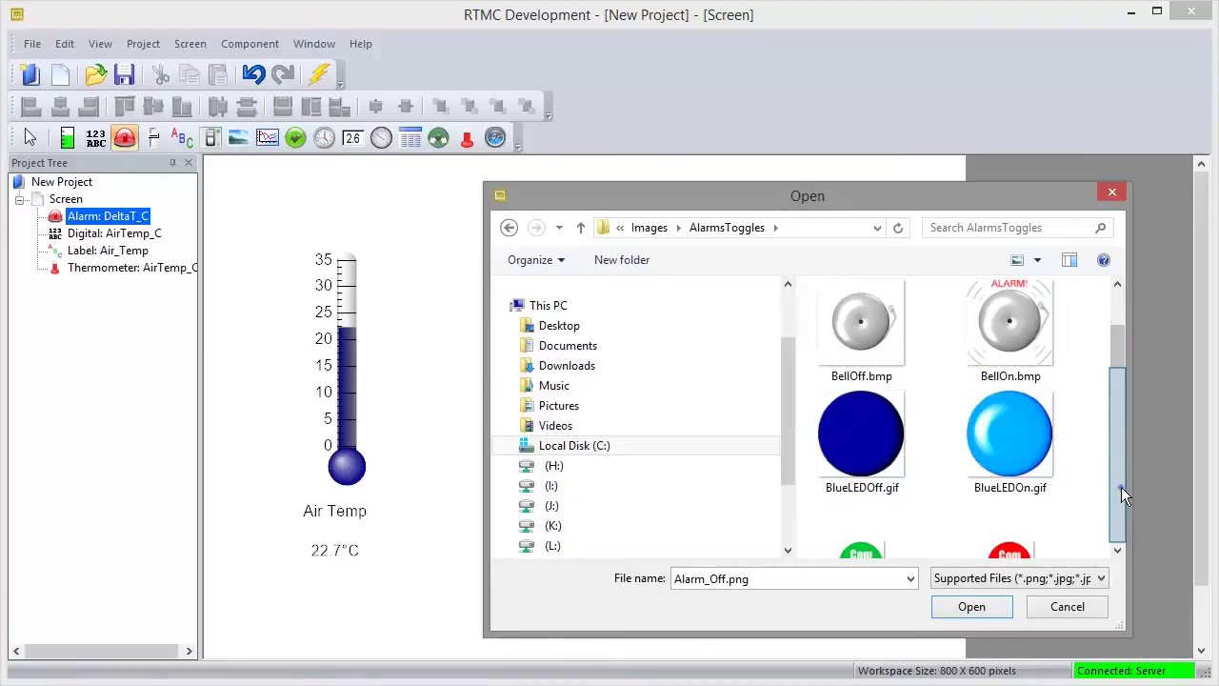
scroll(1121, 487, down, 2)
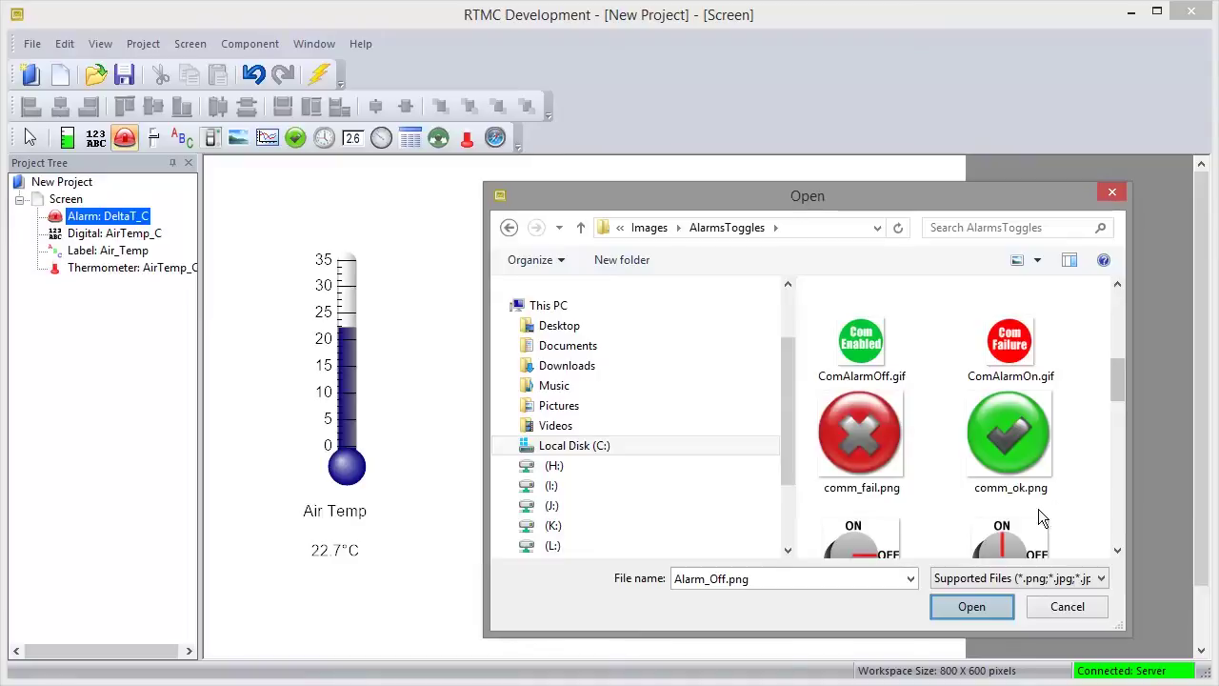
click(999, 603)
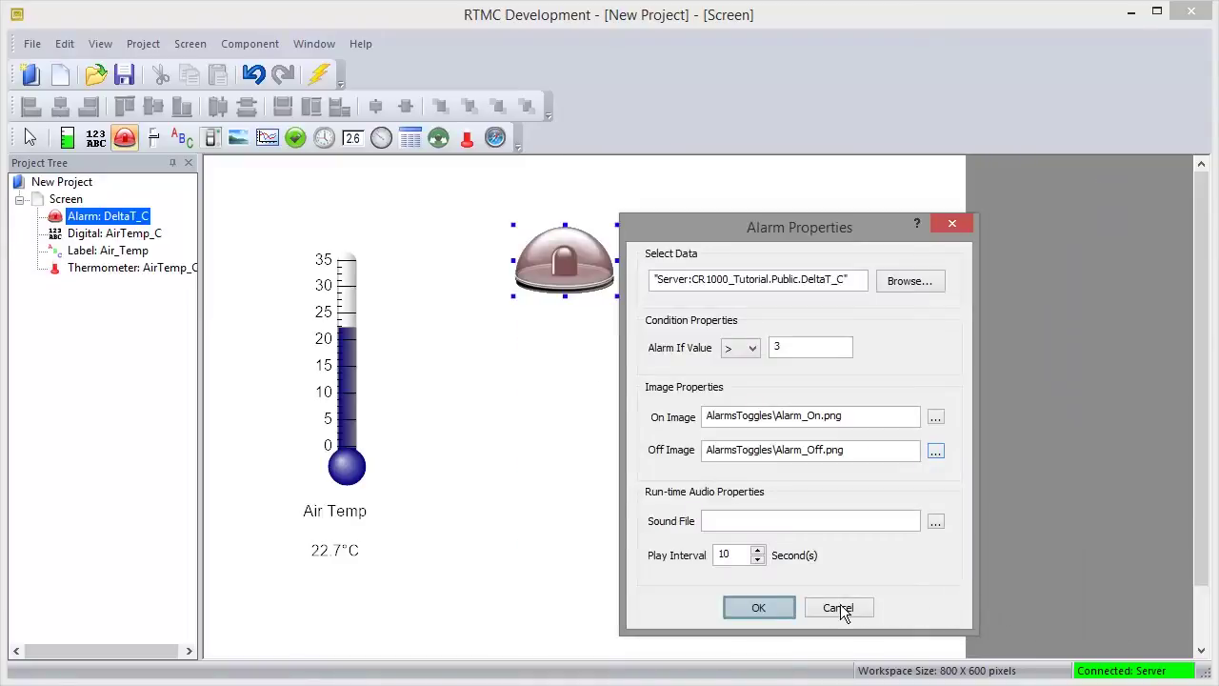
click(780, 606)
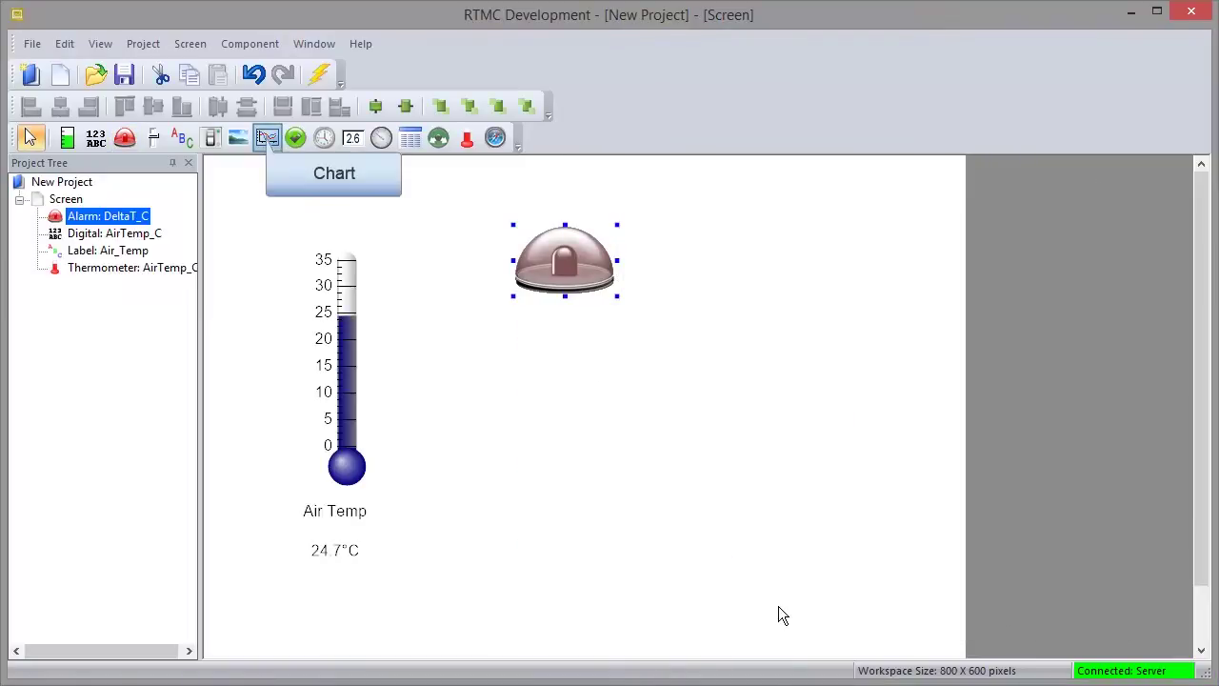
Draw a chart below the alarm titled 'Five Minute Temperatures', Left Max 50, range 15 Minute(s)
click(266, 134)
drag(484, 365, 886, 581)
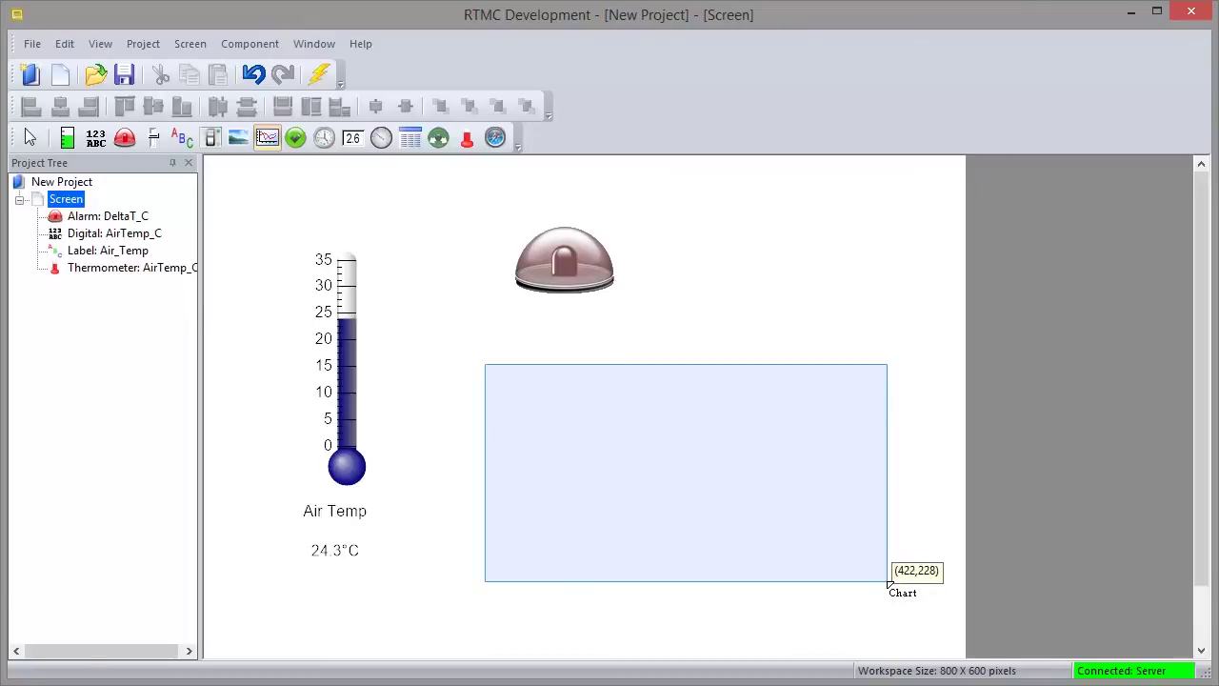
drag(887, 581, 887, 582)
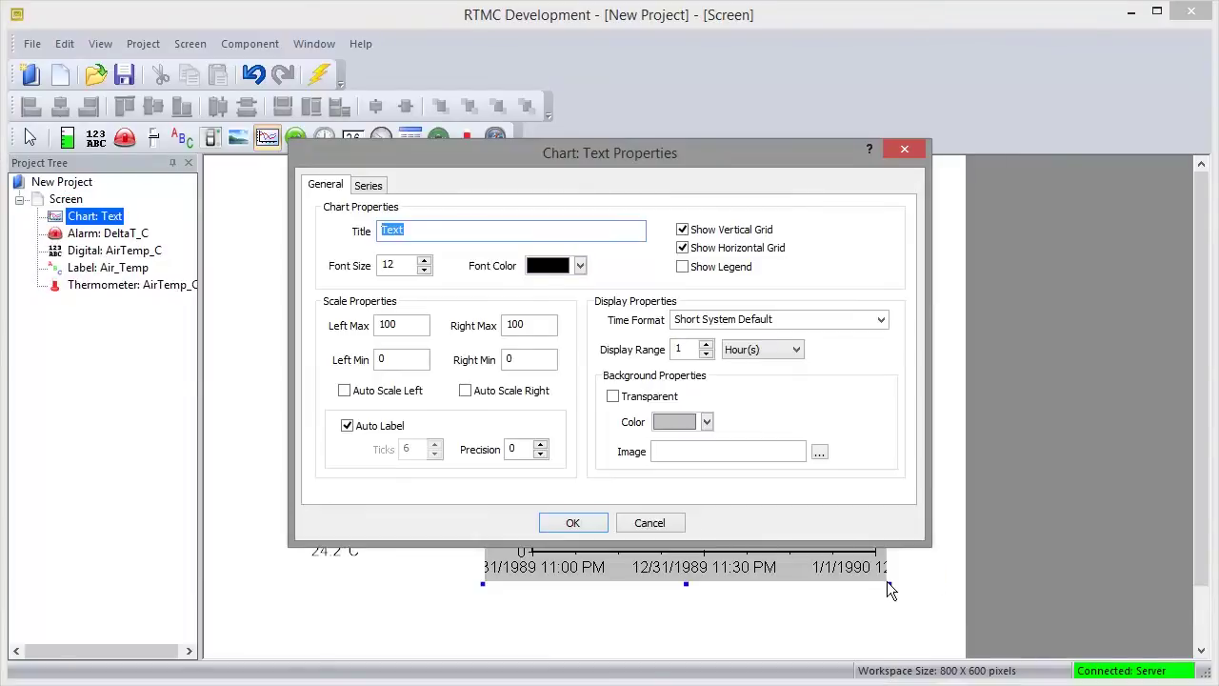
text(Five Minute Temperatures)
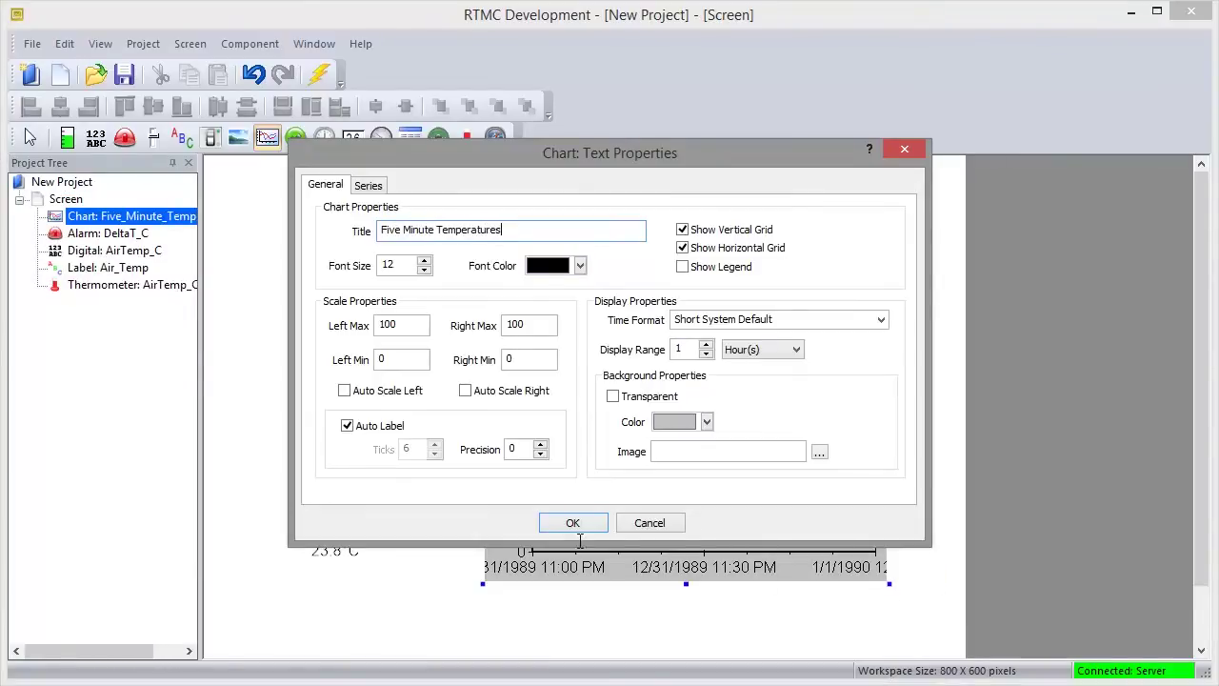
double_click(405, 325)
text(50)
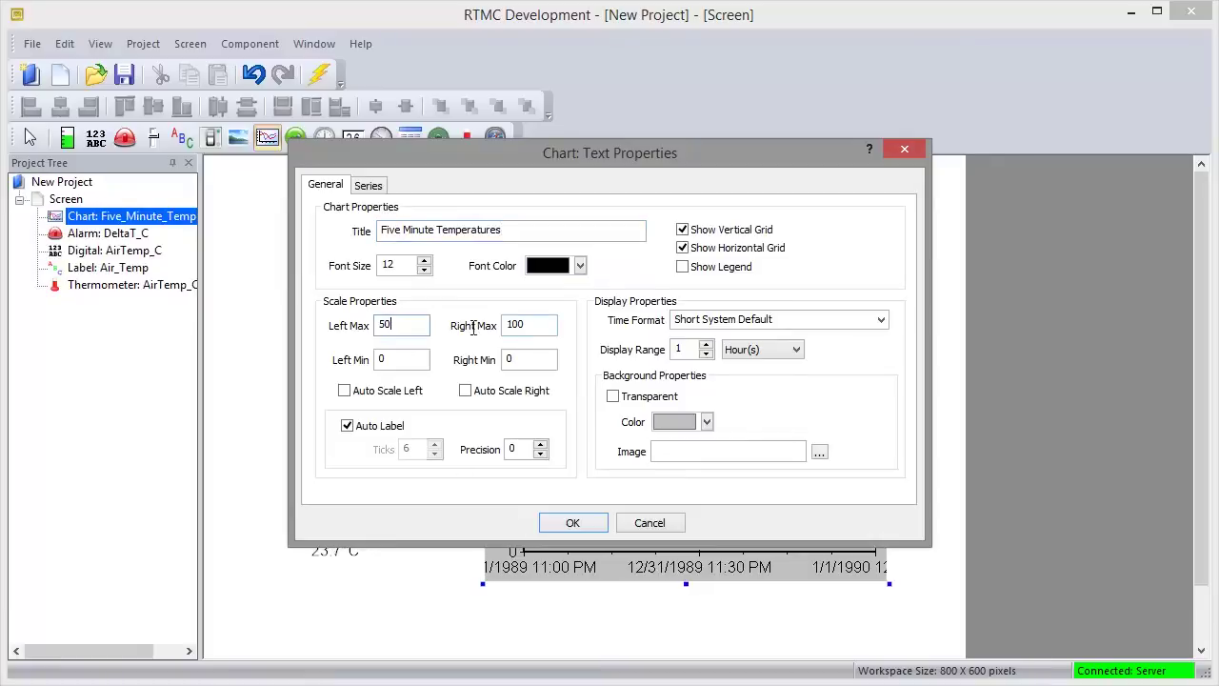
click(797, 349)
click(781, 379)
double_click(690, 348)
text(15)
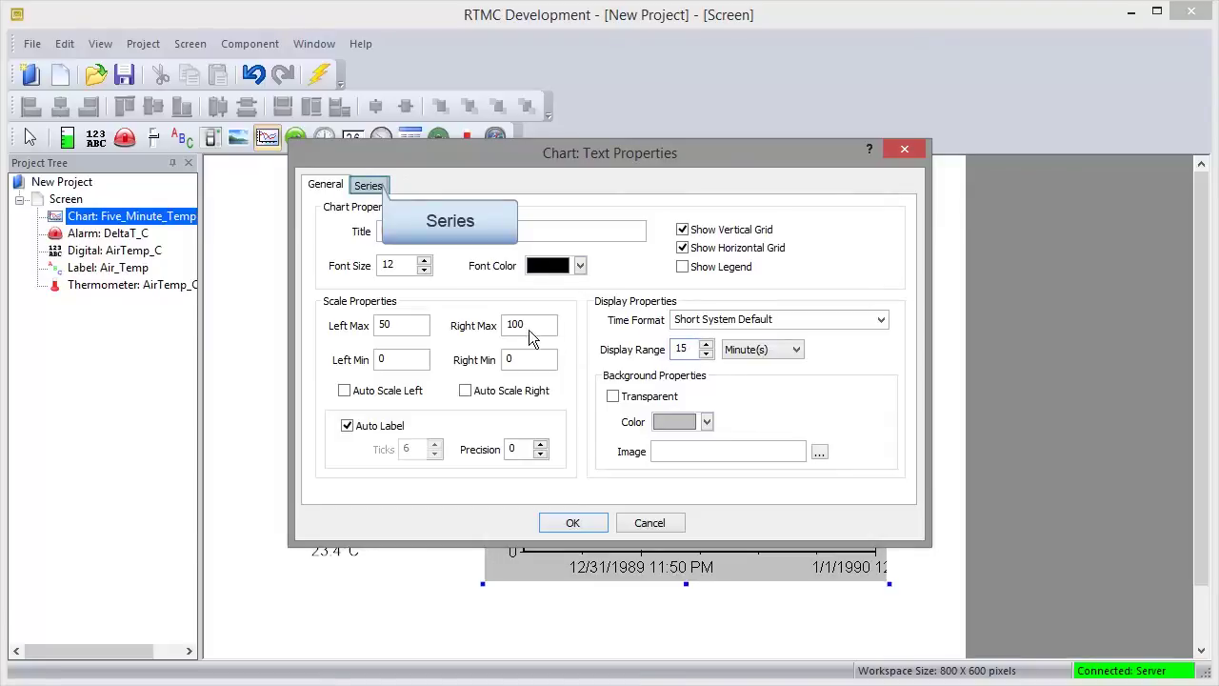
click(369, 185)
Set the first chart series to FiveMin.AirTemp_C_Max
click(733, 235)
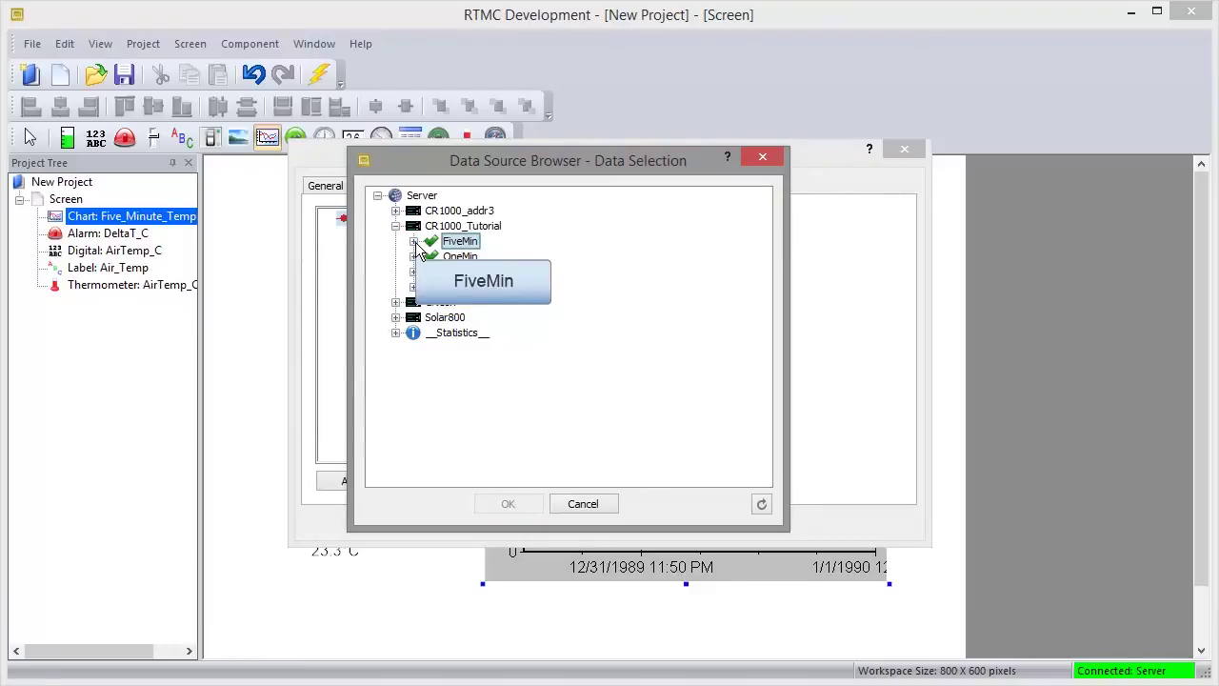
click(414, 242)
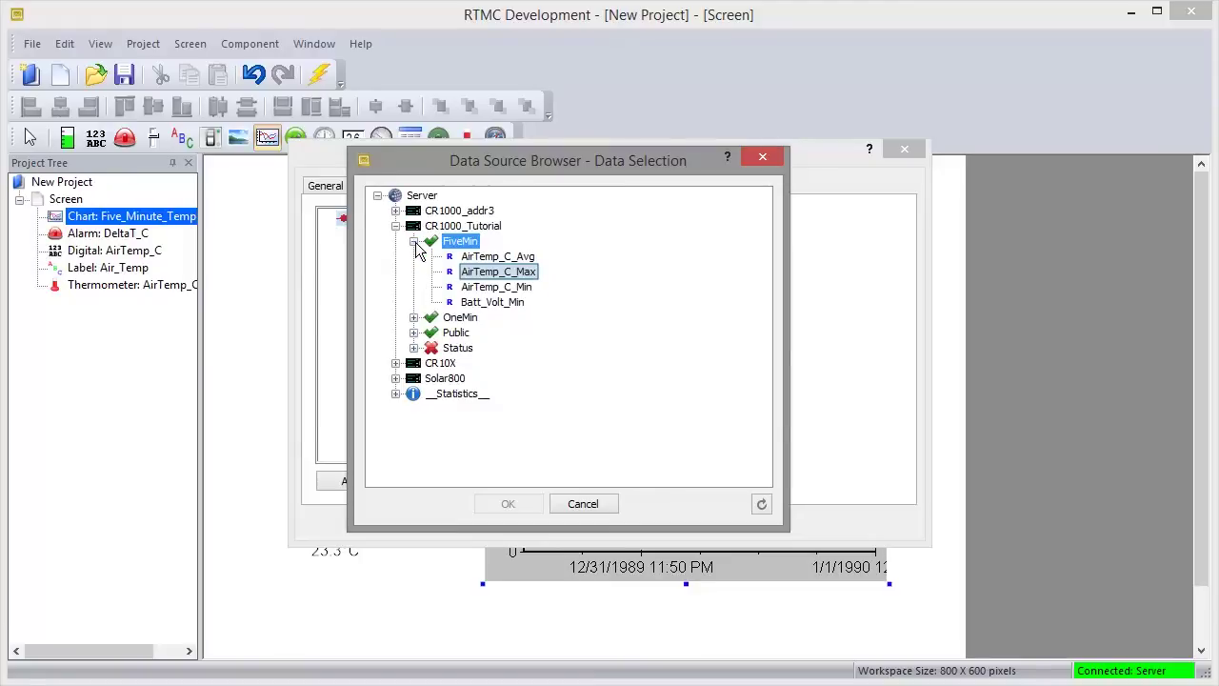
click(482, 274)
click(536, 505)
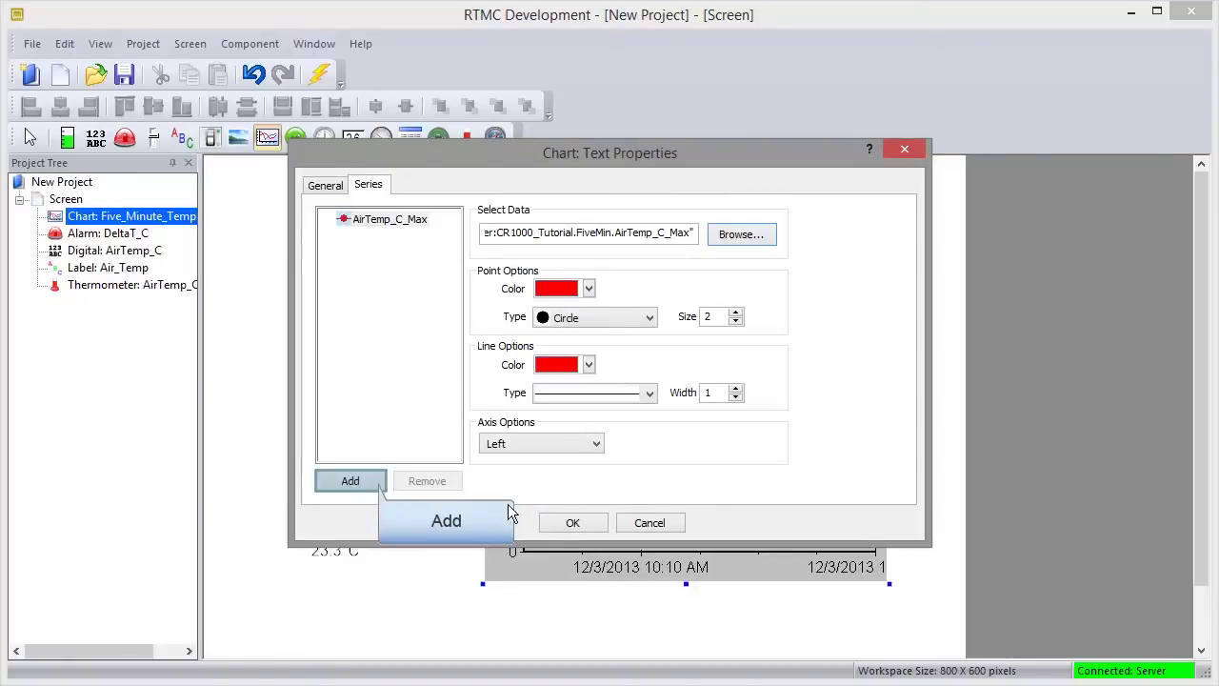
Add a second series for AirTemp_C_Min with Down Triangle points and close the chart settings
click(379, 487)
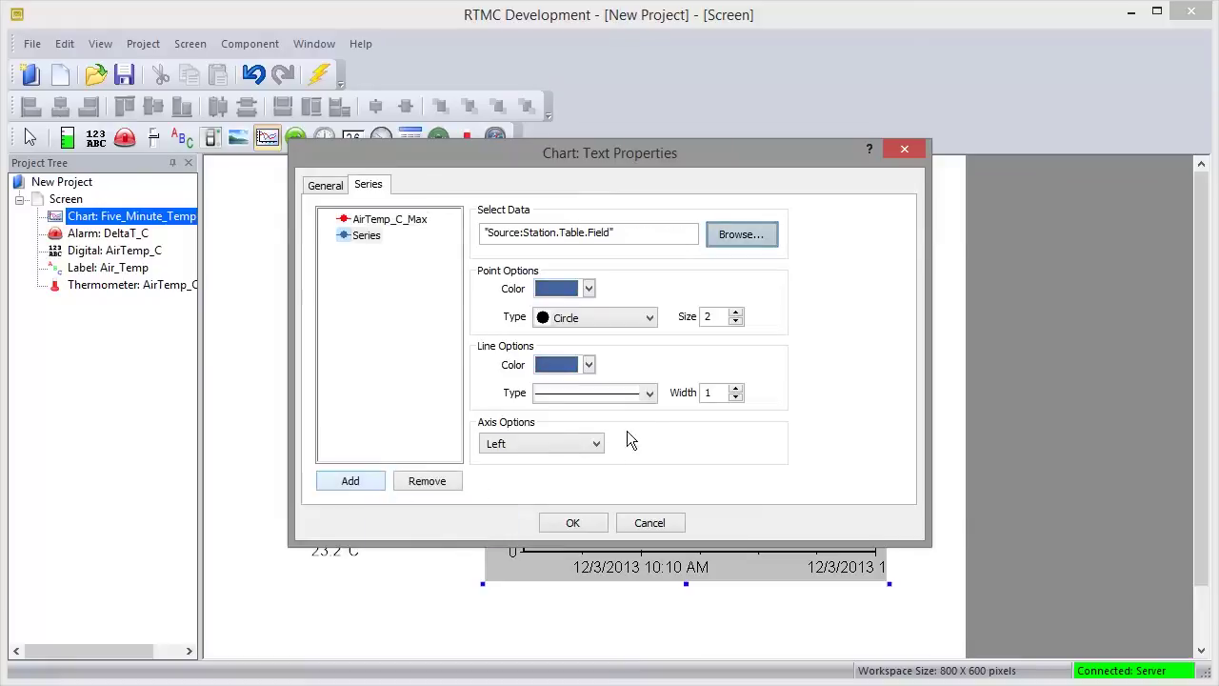
click(737, 235)
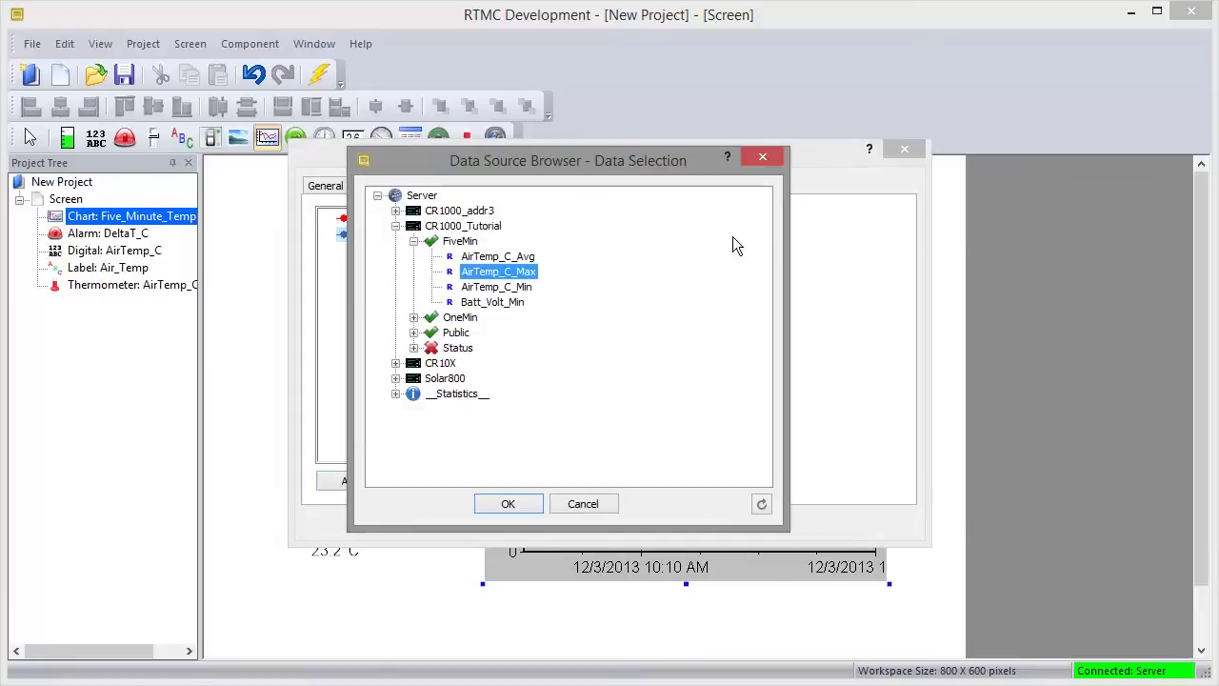
click(512, 287)
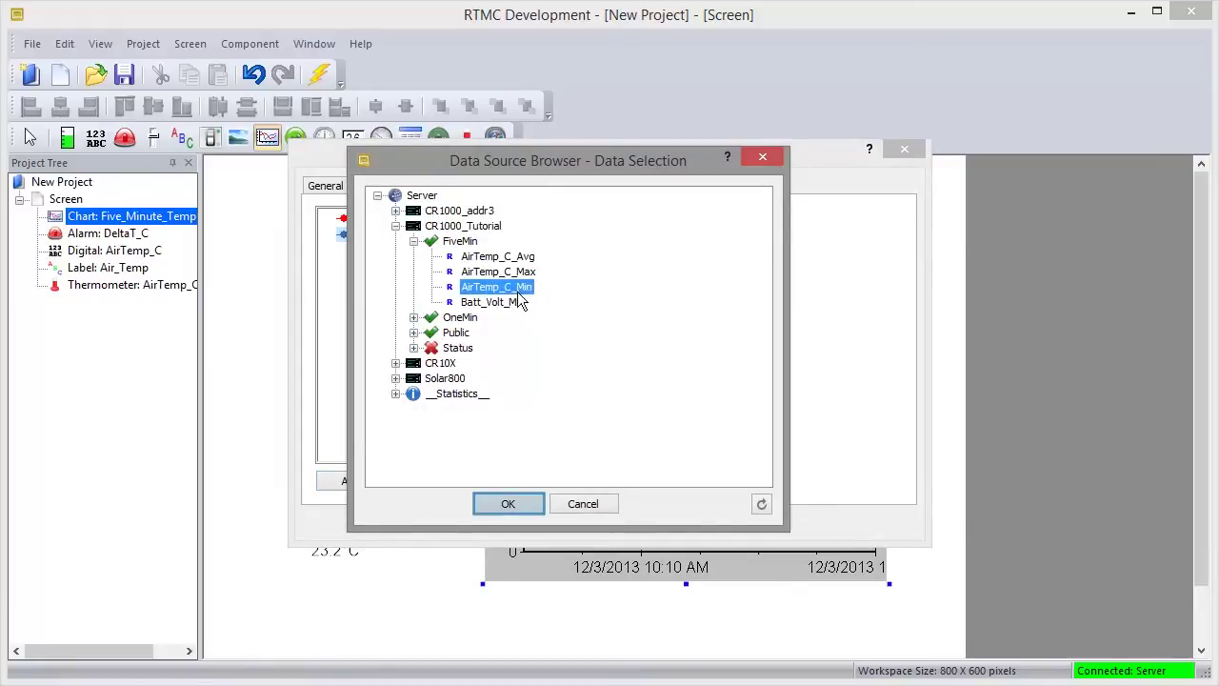
click(533, 504)
click(650, 319)
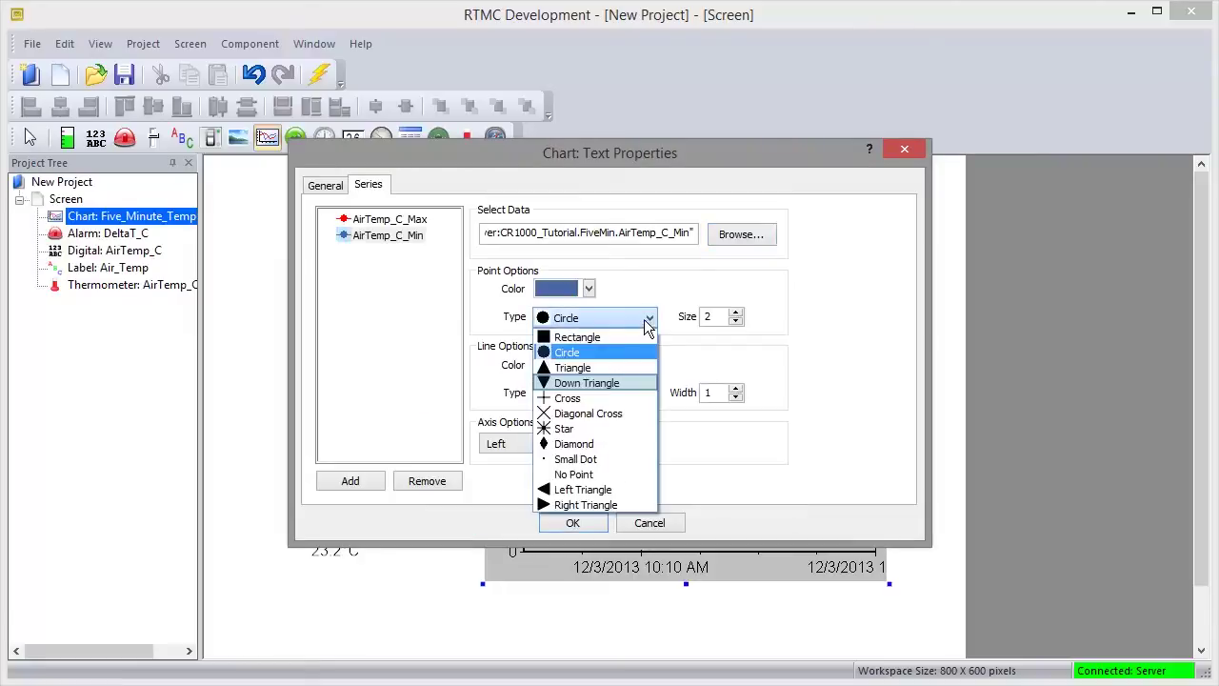
click(628, 381)
click(595, 524)
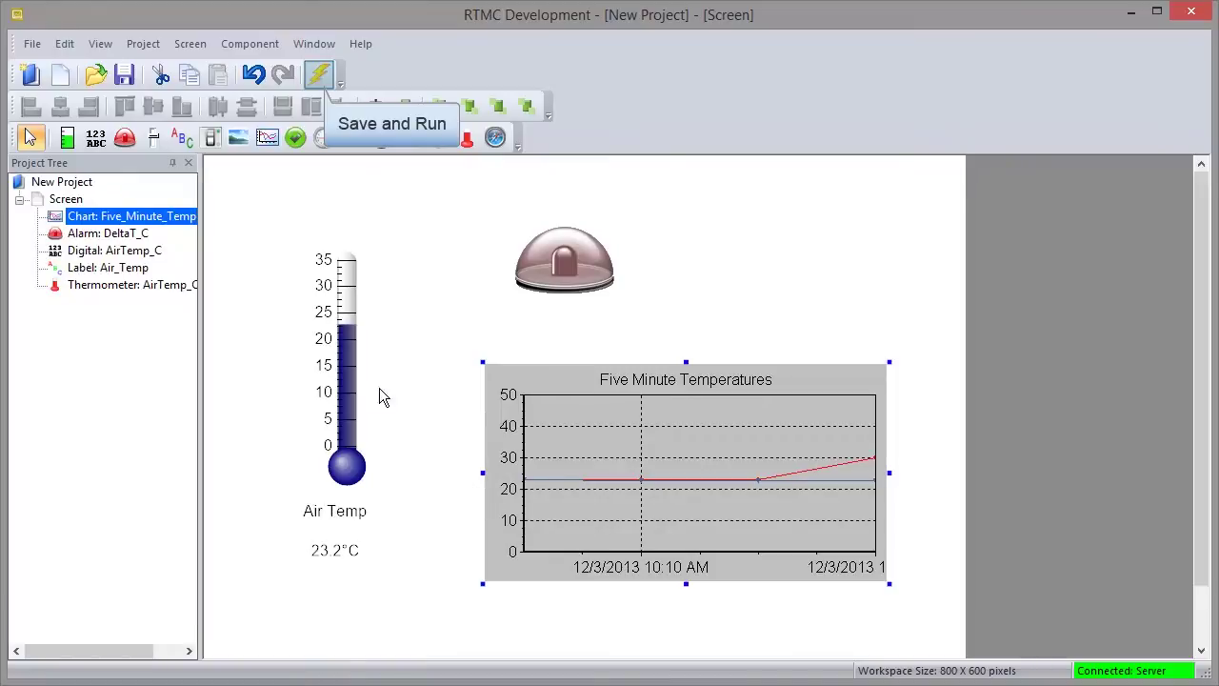
Save the project as Tutorial1, run it, then close the run-time preview
click(322, 82)
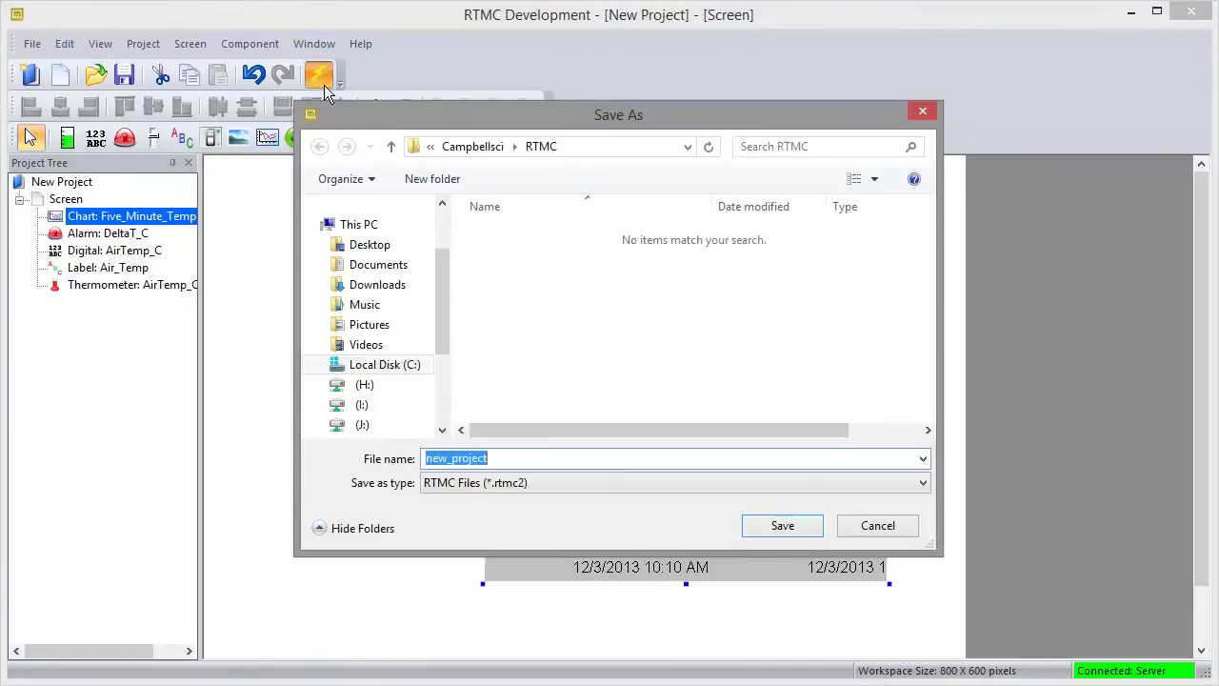
text(Tutorial1)
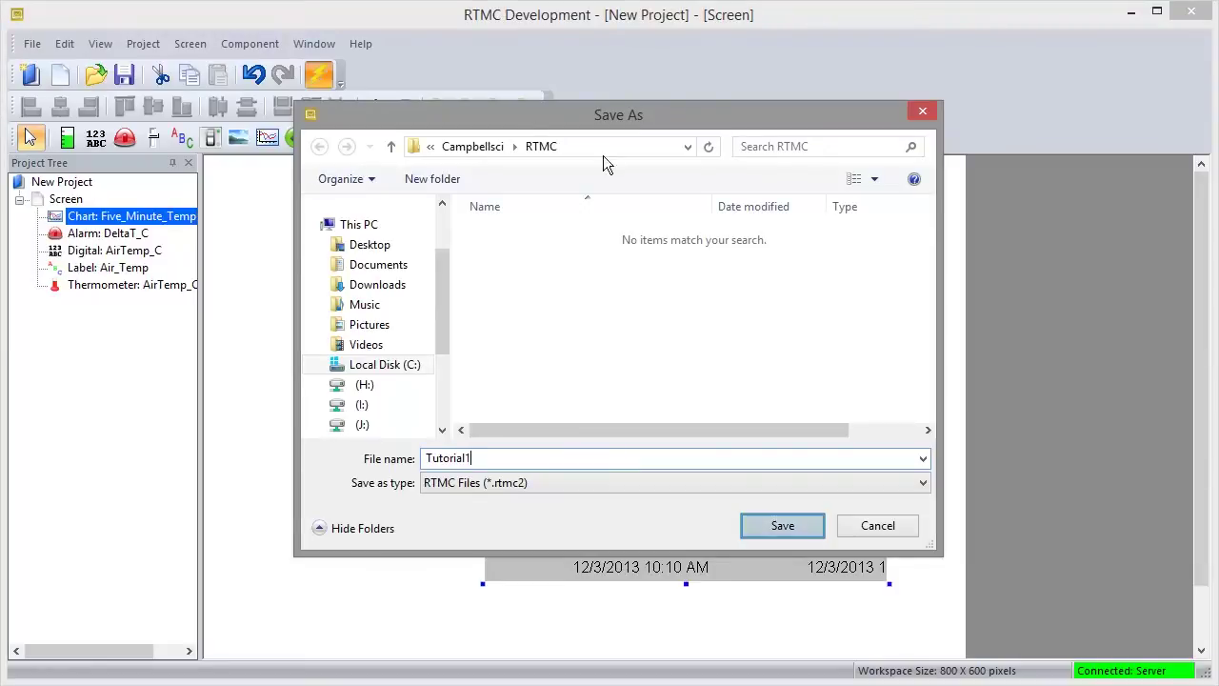
click(761, 528)
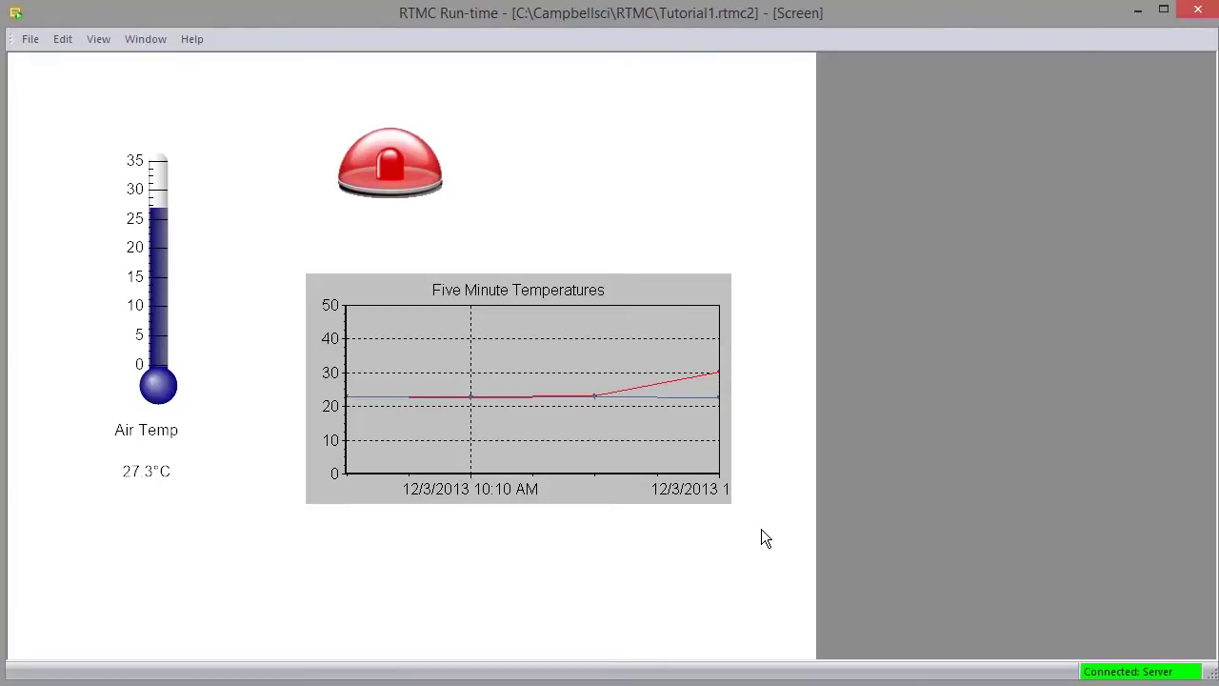
click(1199, 13)
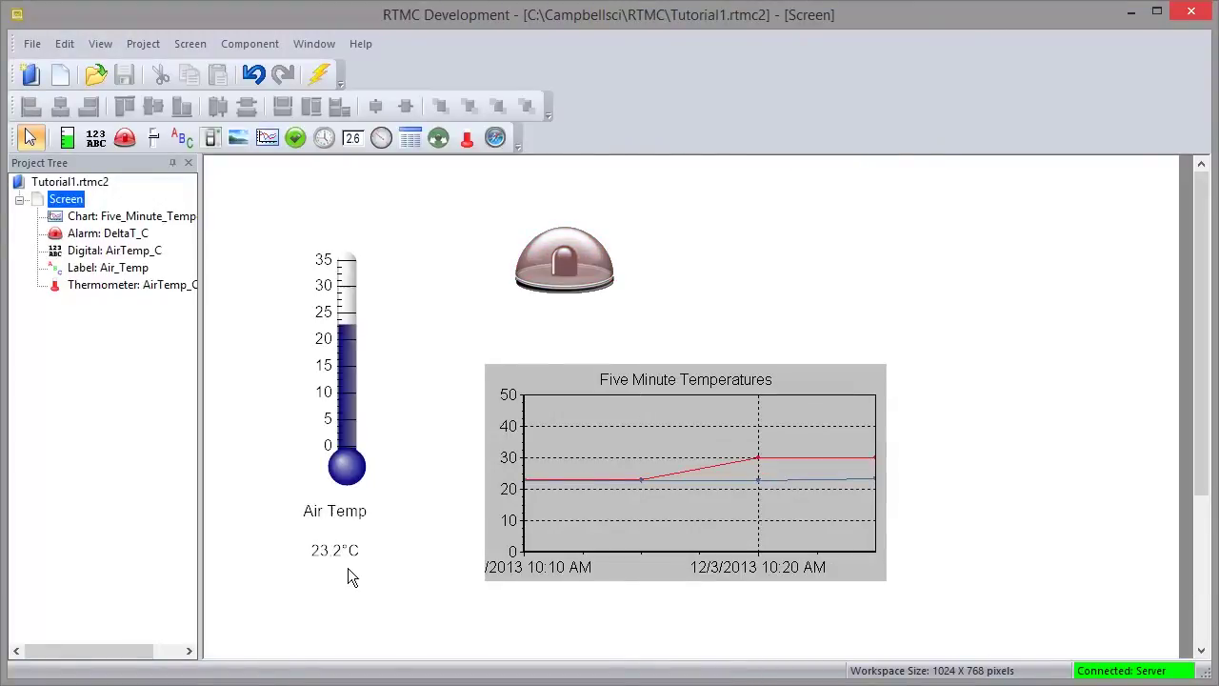
Place a new Digital readout below the Celsius value, bound to Public.AirTemp_C
mouse_move(347, 568)
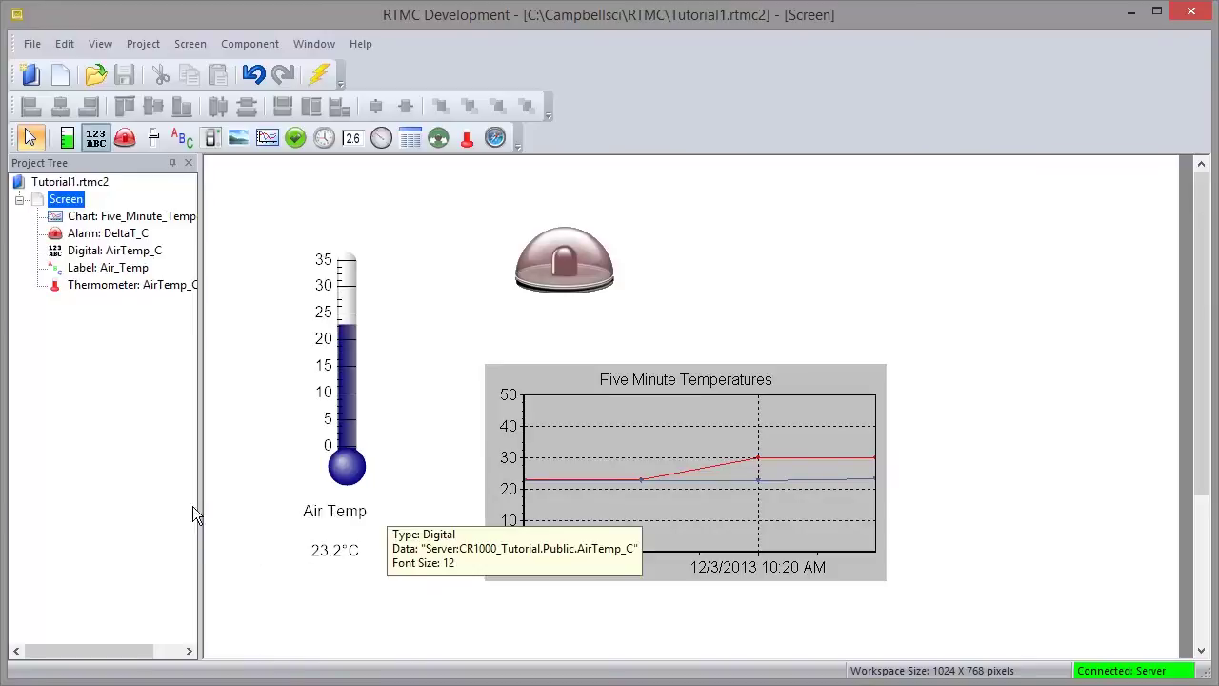
click(95, 137)
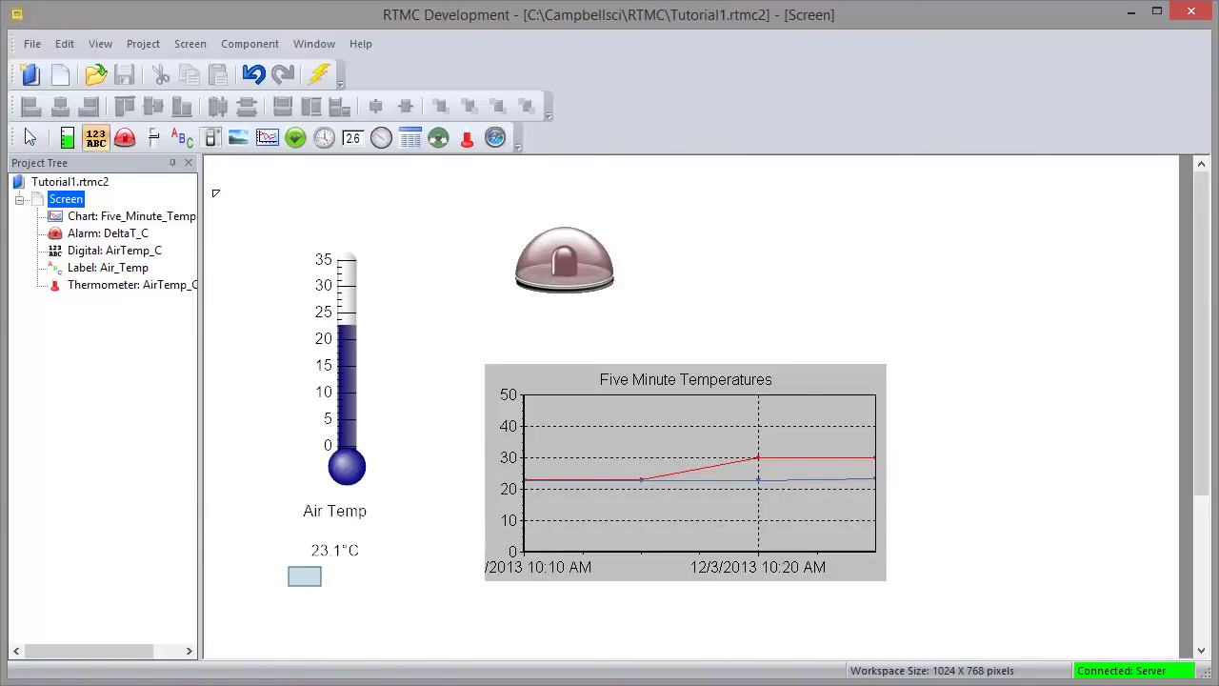
click(305, 577)
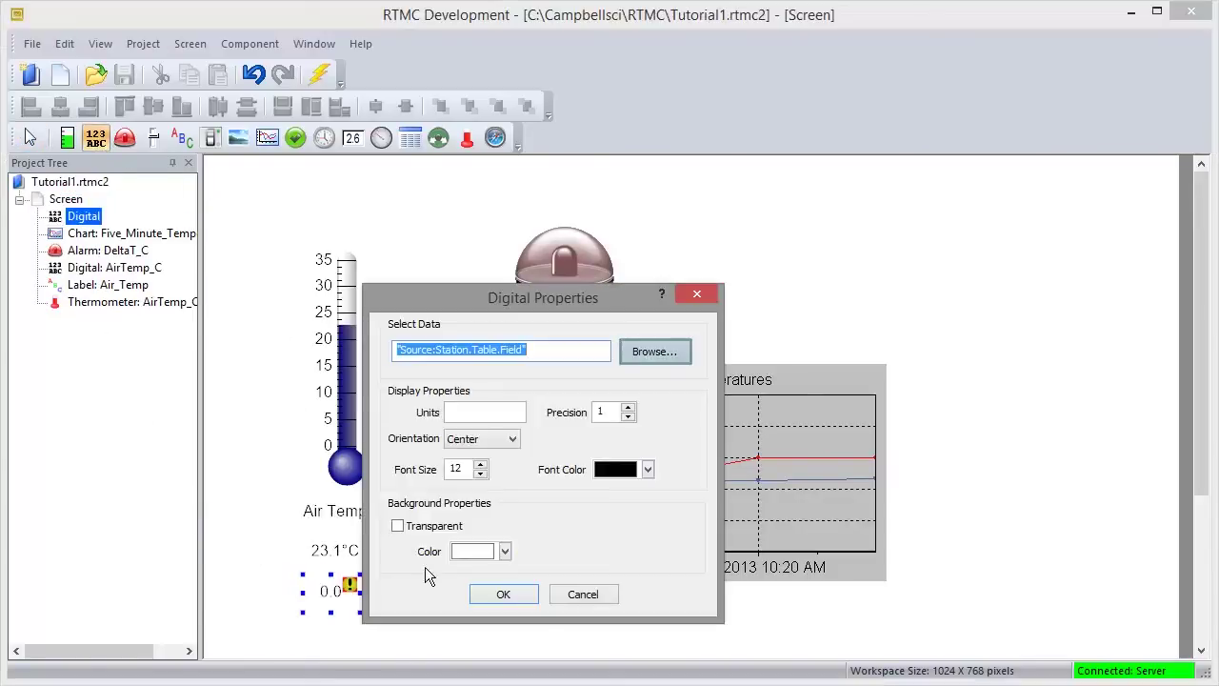
click(639, 351)
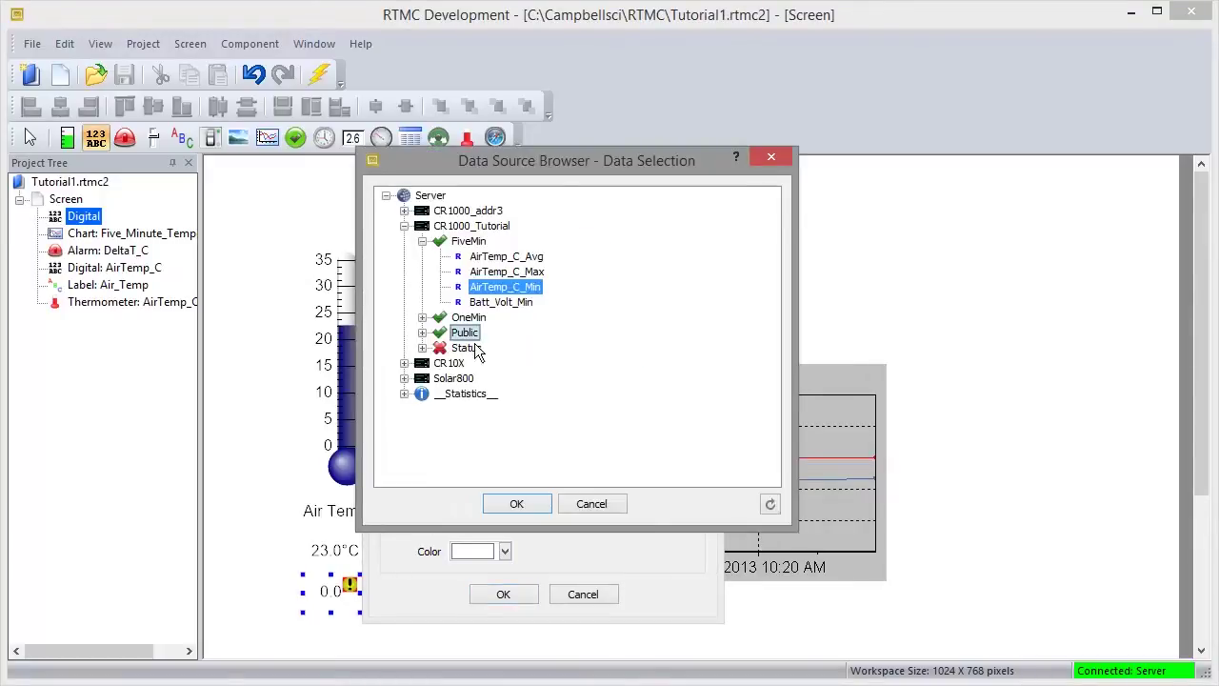
click(422, 333)
click(473, 380)
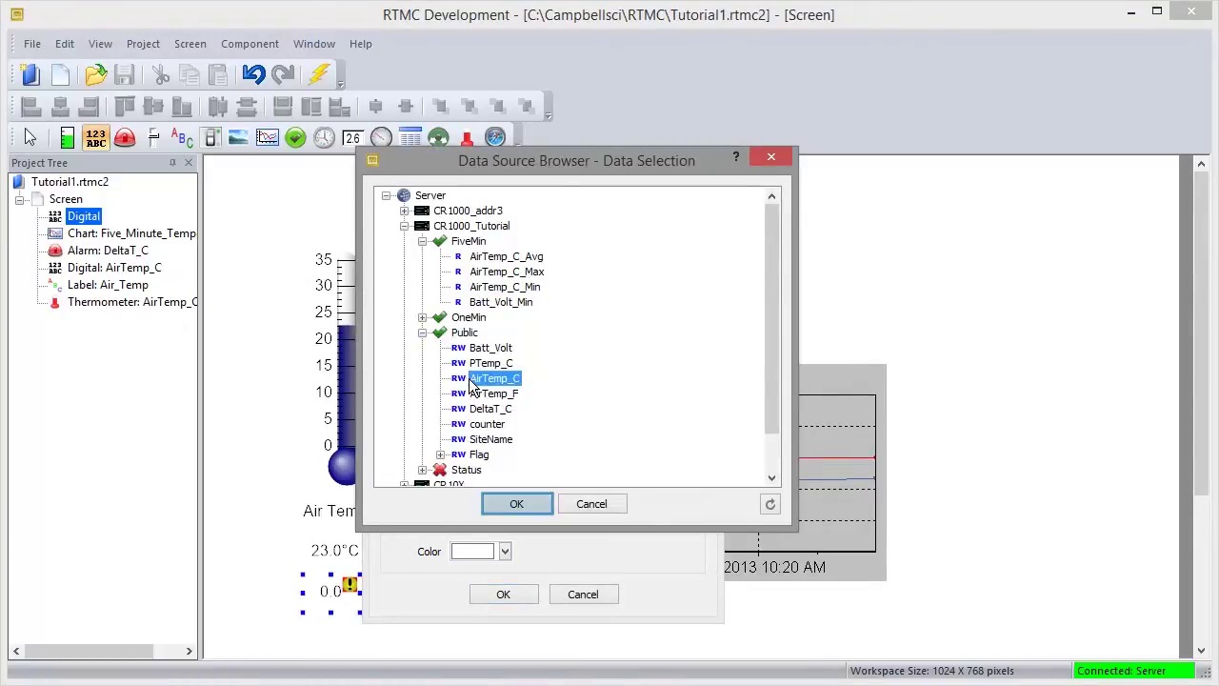
click(539, 506)
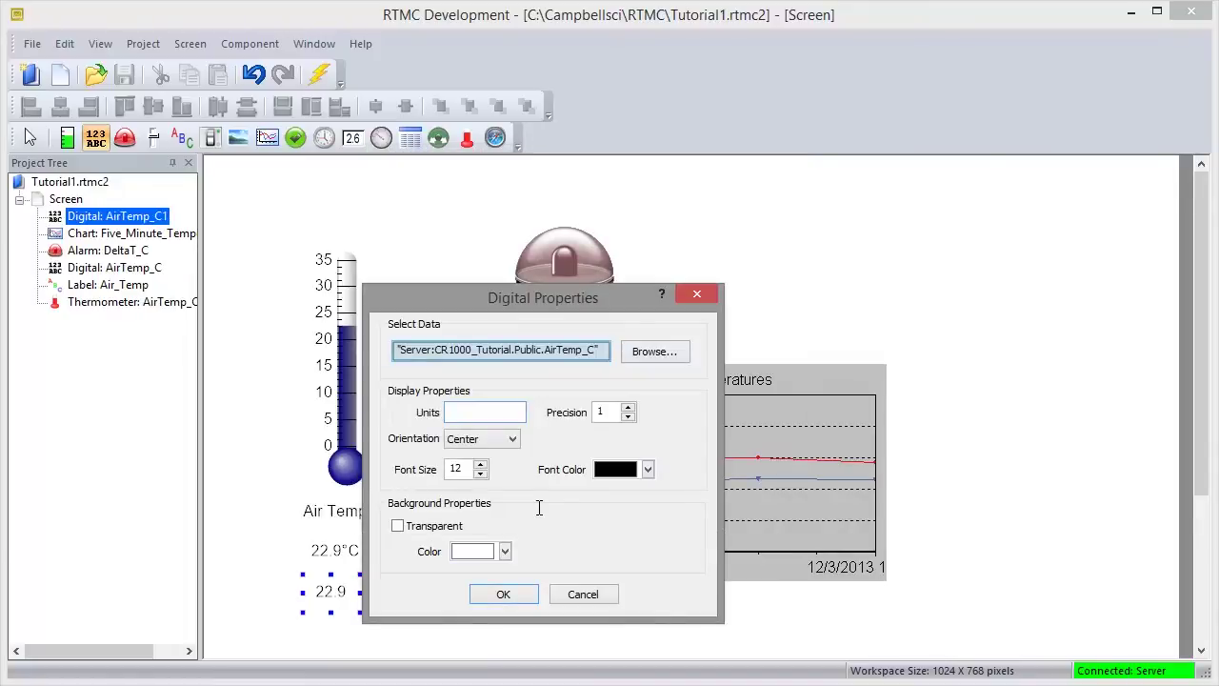
Convert the readout to Fahrenheit with expression *1.8 + 32 and units °F
click(606, 349)
text(*1)
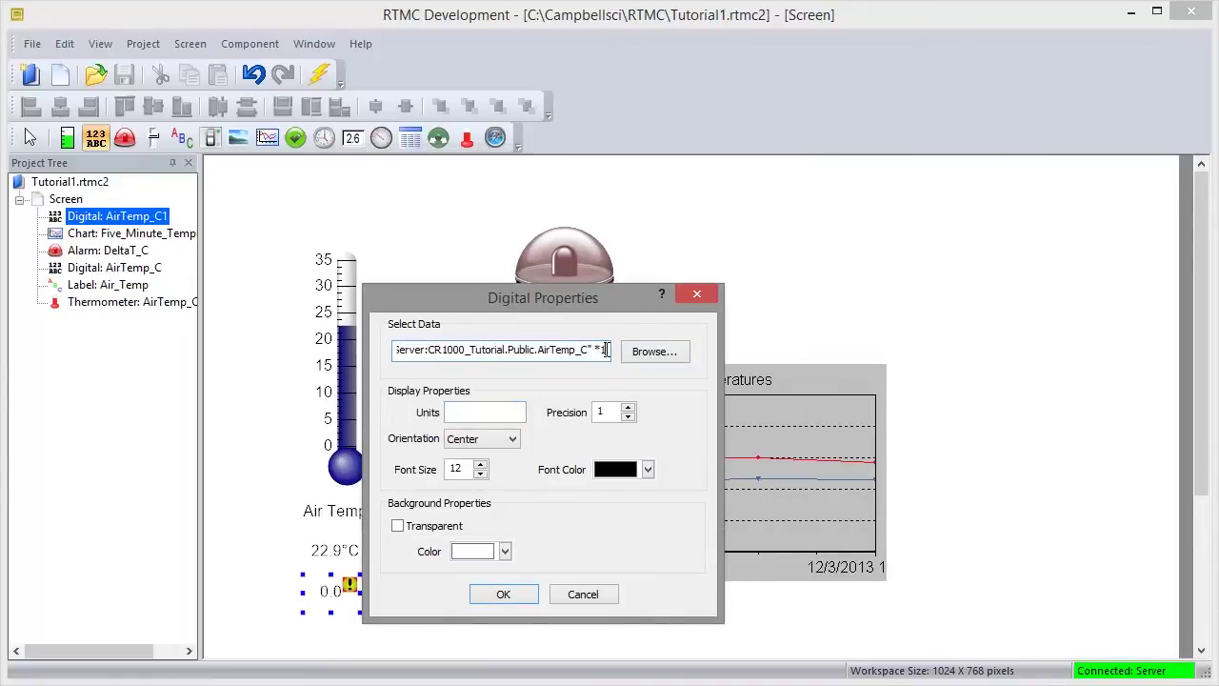
text(.8 + 32)
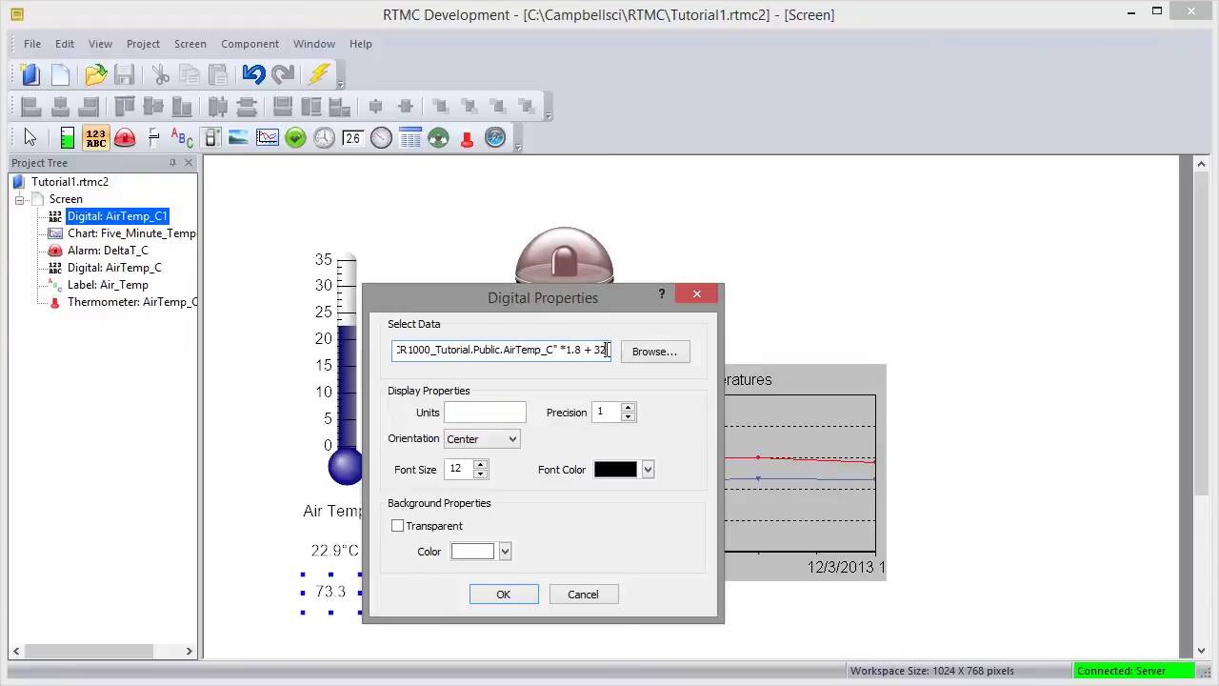
key(Tab)
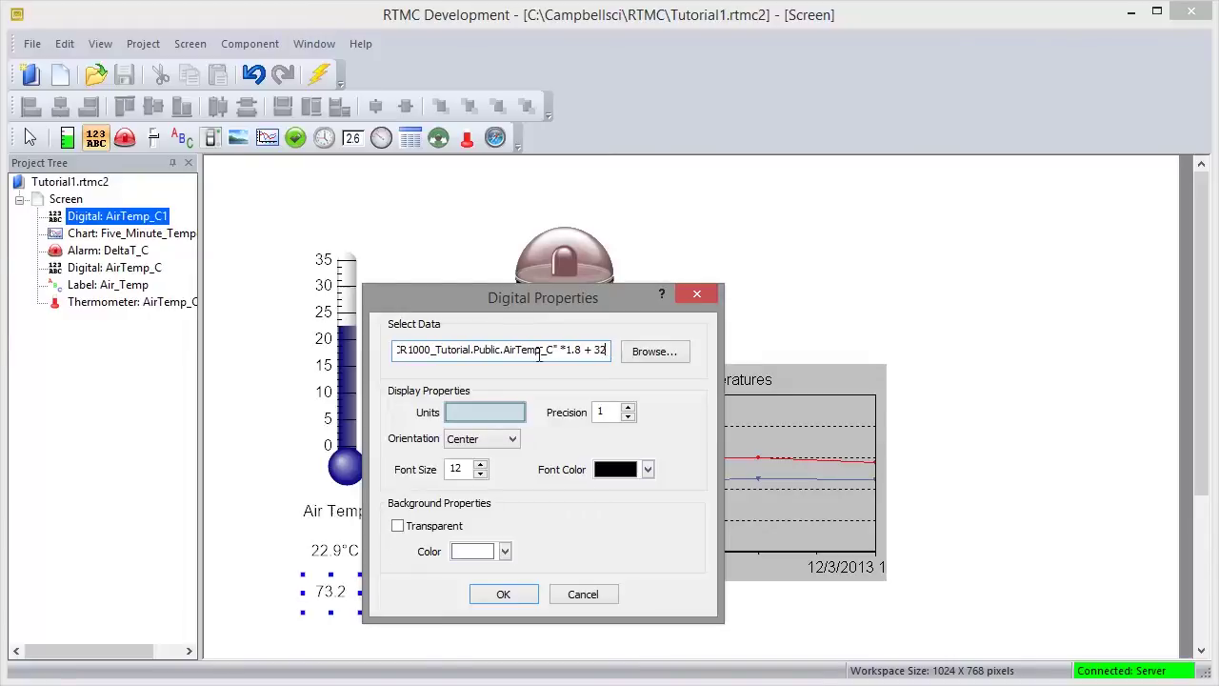
text(°F)
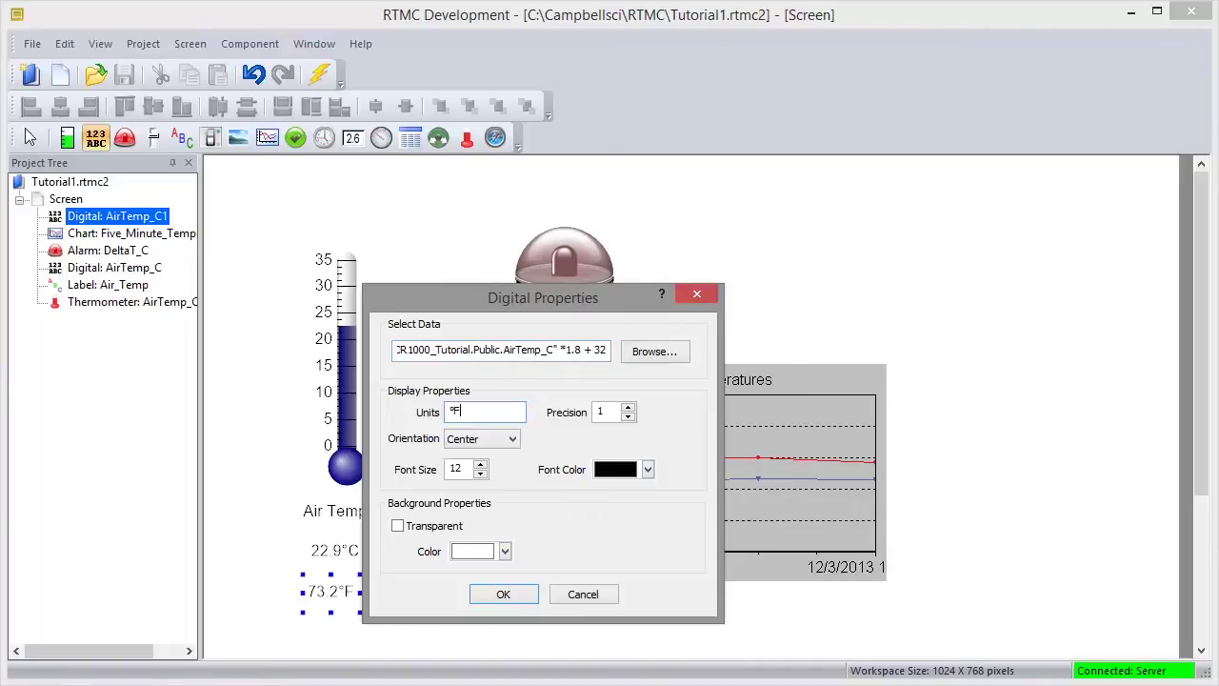
click(516, 596)
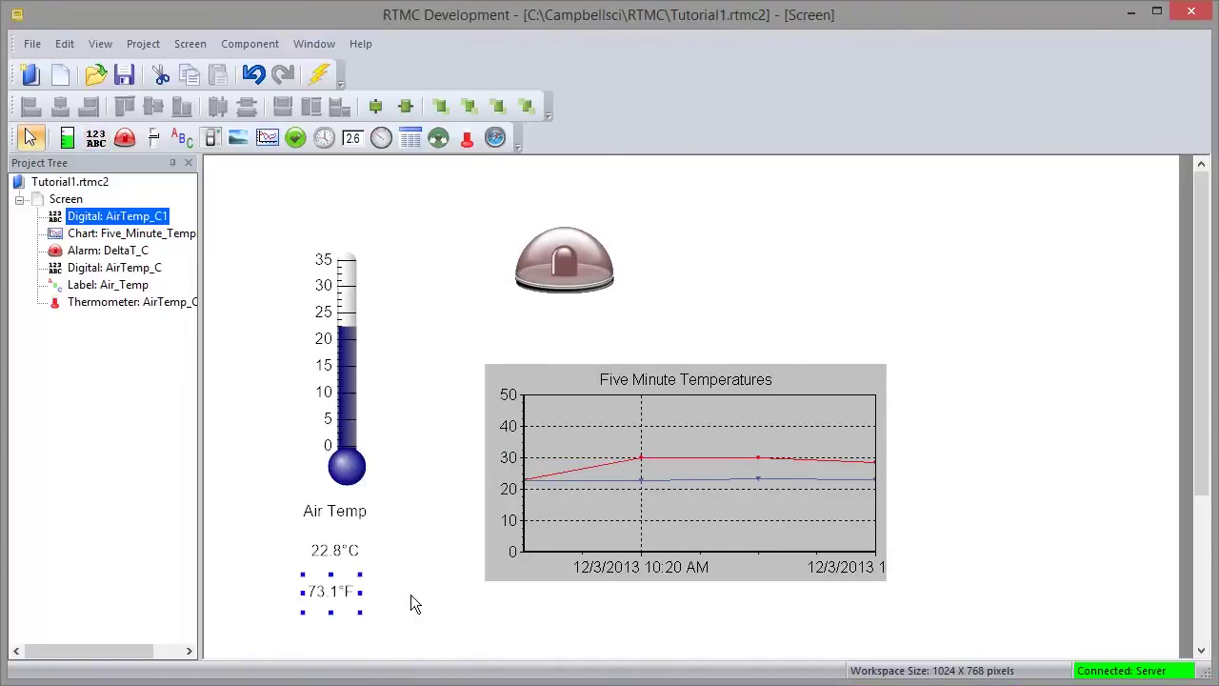
Save the project, test-run it in RTMC Run-time, then close the run-time window
click(352, 598)
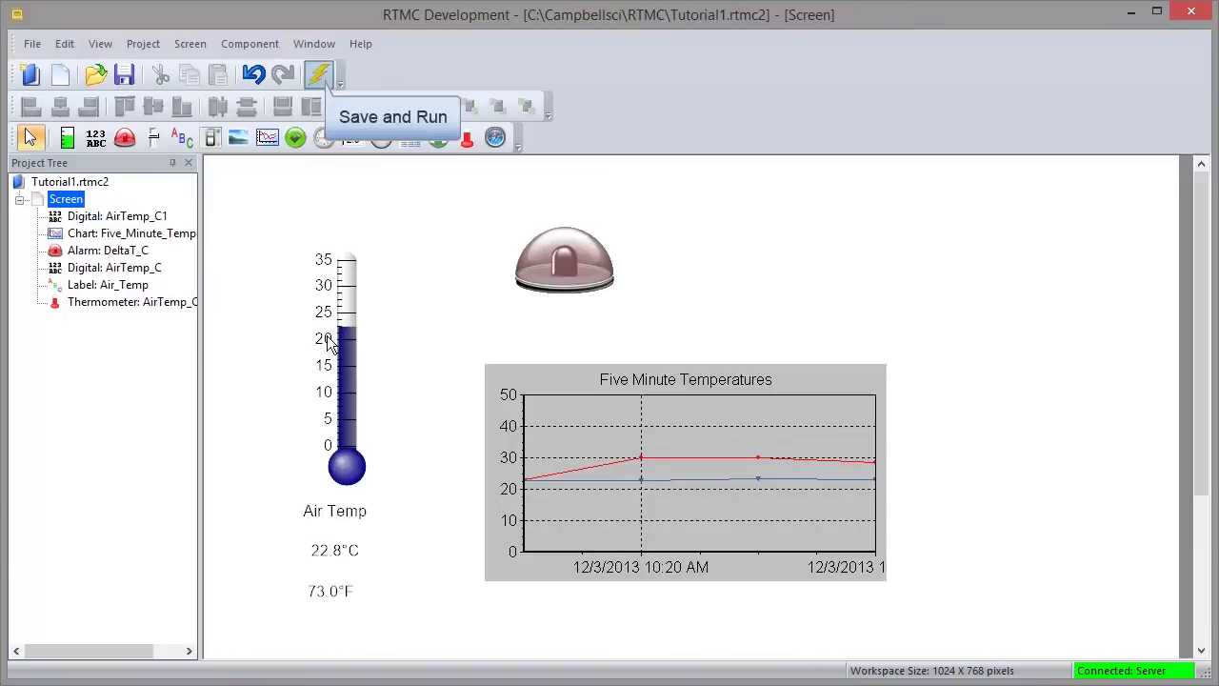
click(325, 78)
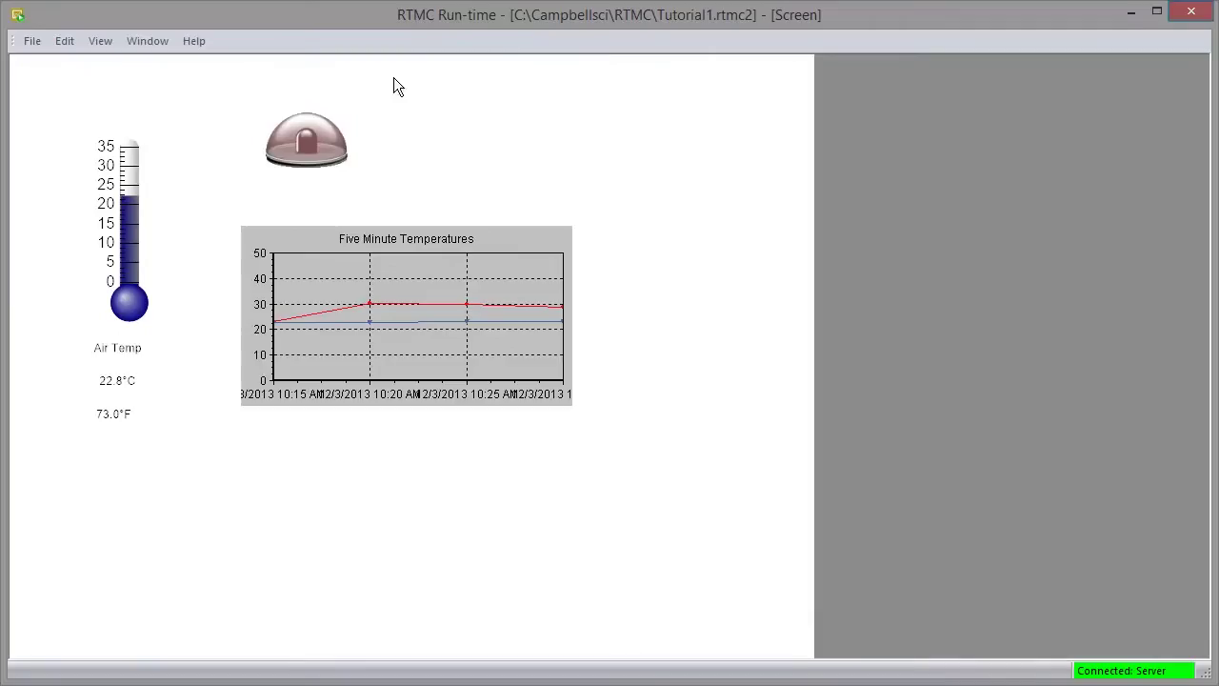
click(1201, 20)
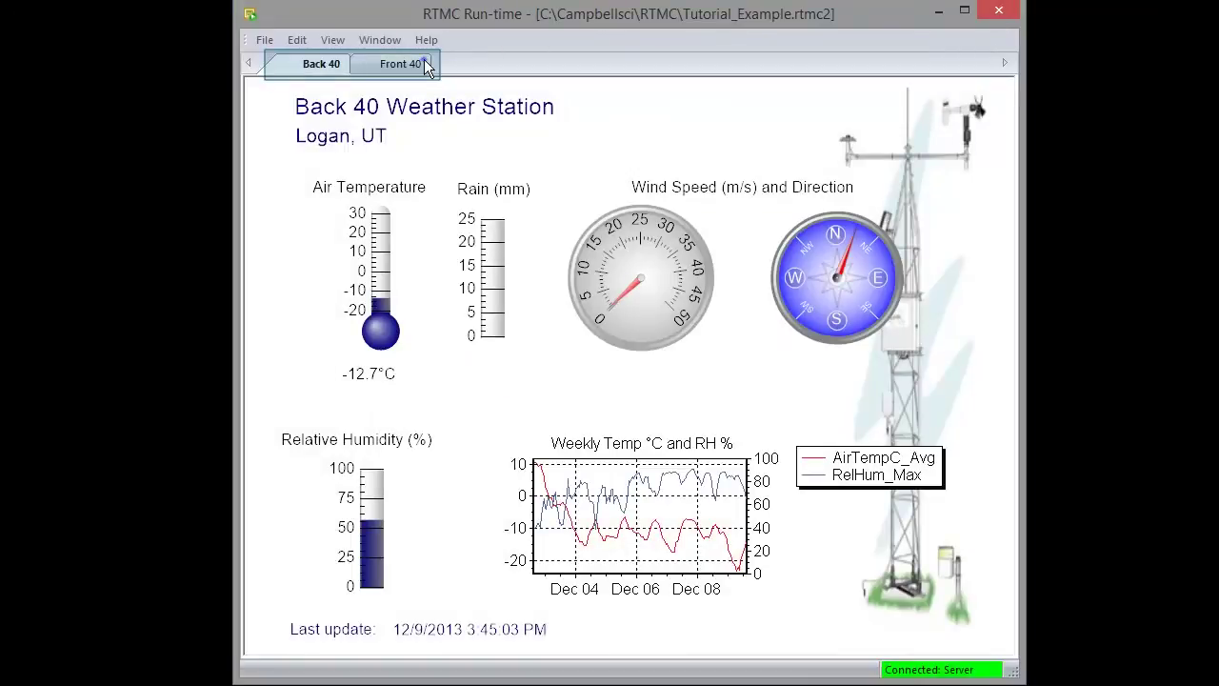
Switch the run-time view to the Front 40 Weather Station screen
click(400, 64)
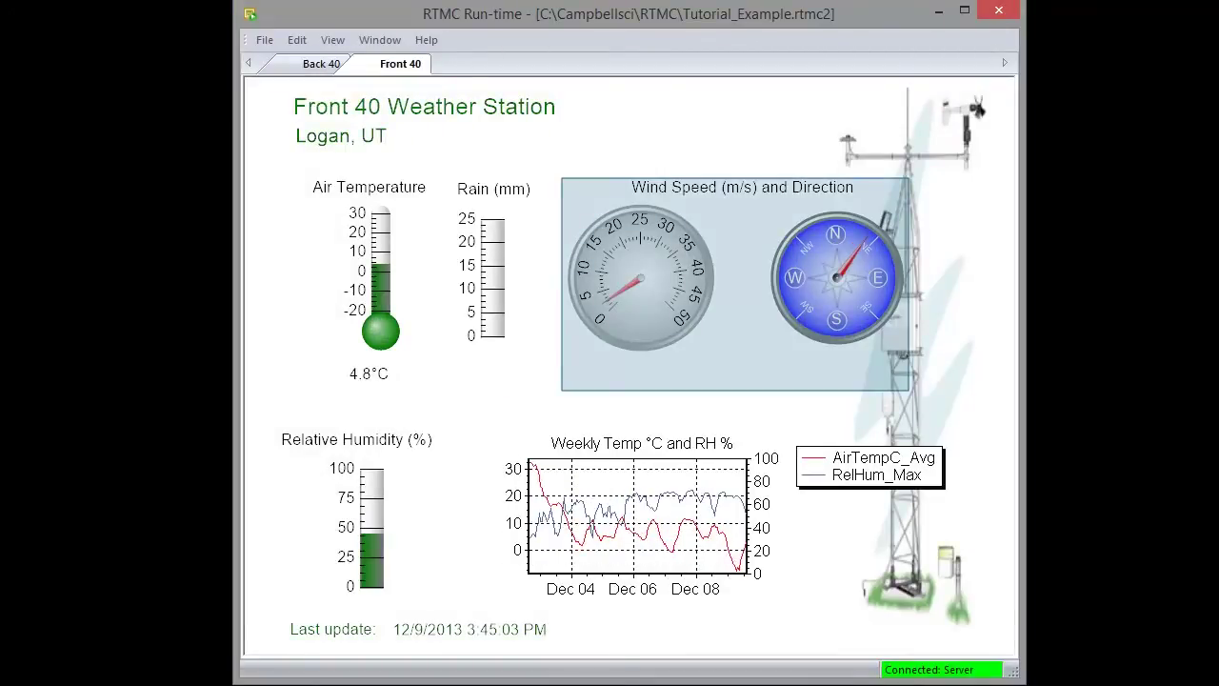